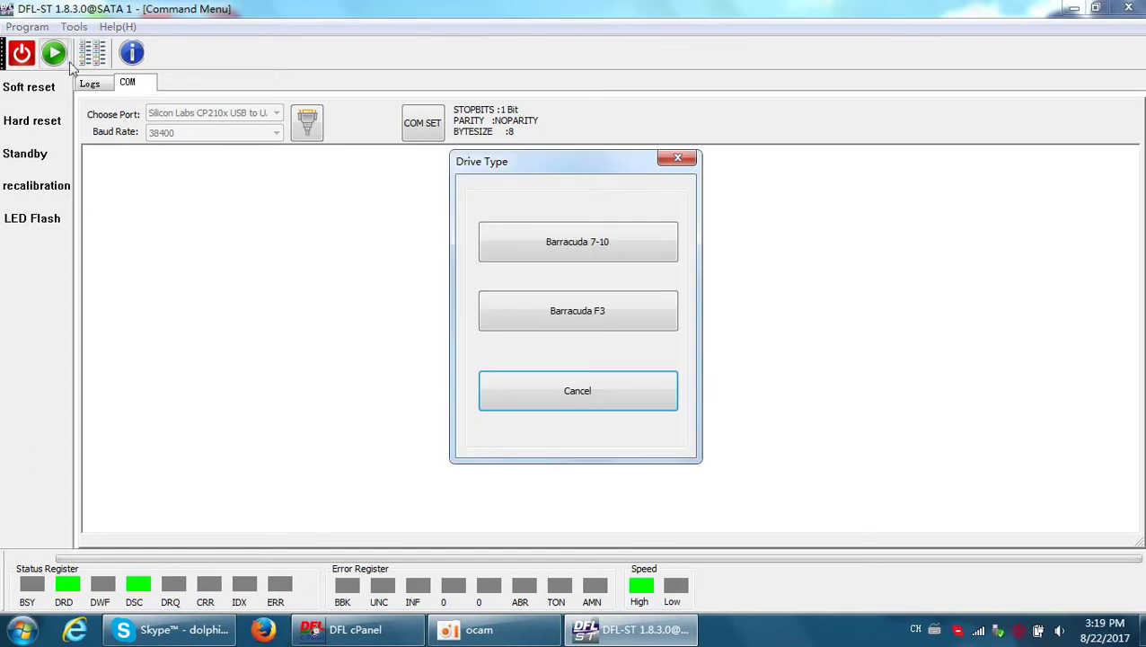
- Choose the Barracuda F3 drive type, obtain the drive's details and confirm the basic info with work directory D:\DFLTask
left_click(597, 320)
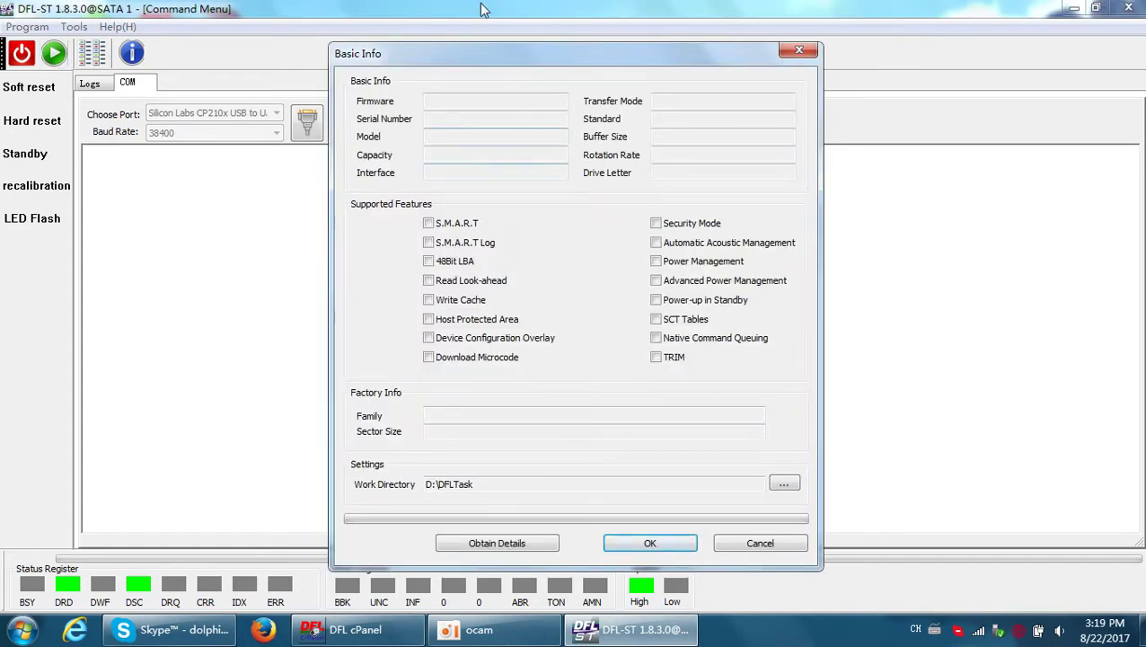
left_click_drag(516, 54, 505, 54)
left_click(499, 548)
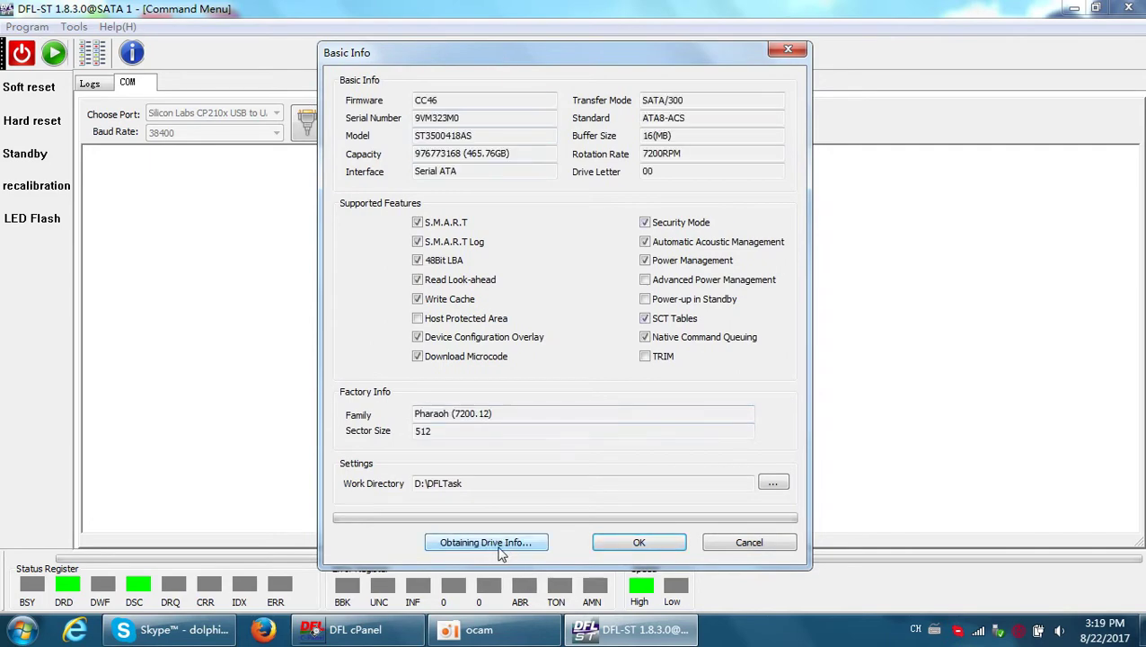
left_click(645, 544)
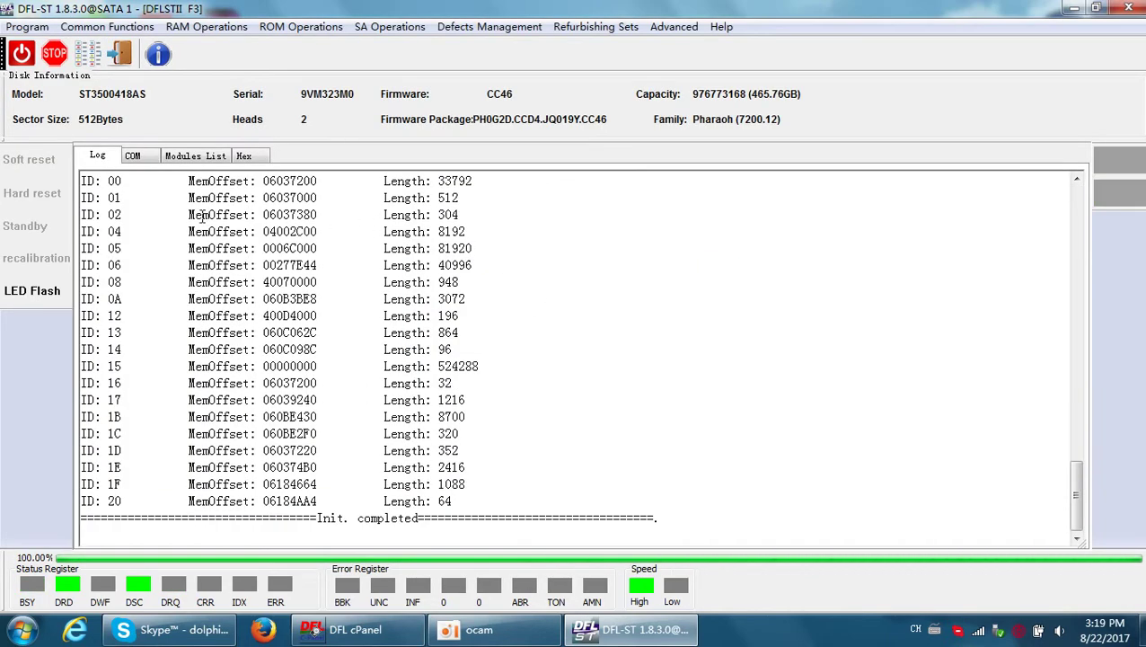
- Run a Read Verify sector scan from LBA 0 with block size 256, accepting the existing log file, and close the scan partway
left_click(133, 156)
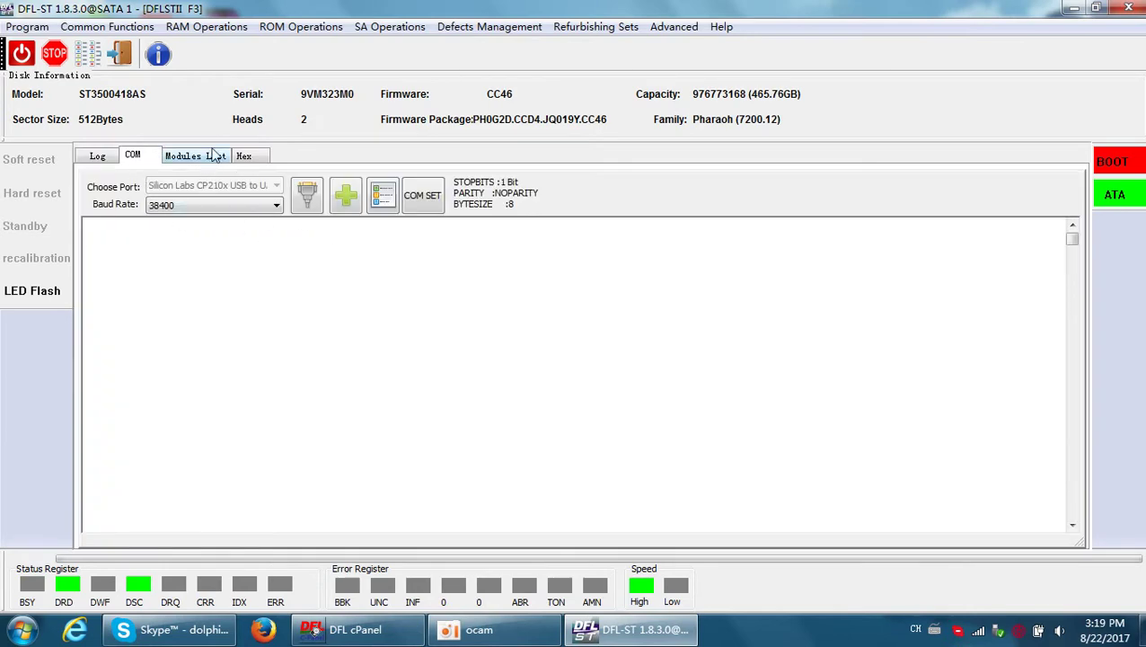
left_click(87, 54)
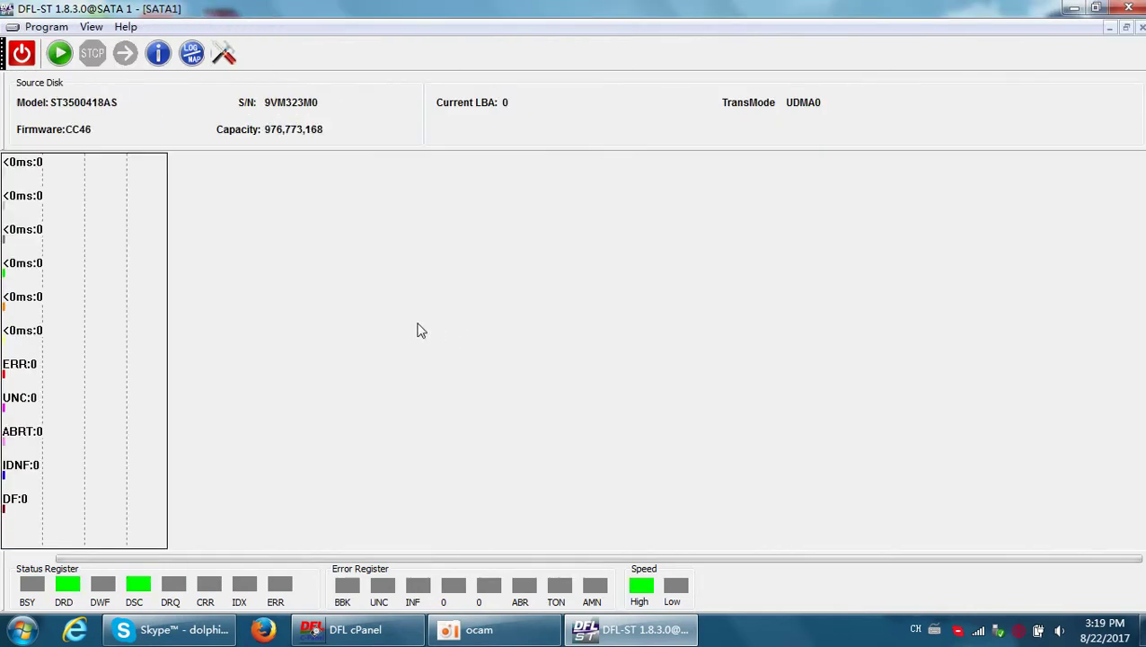
left_click(57, 54)
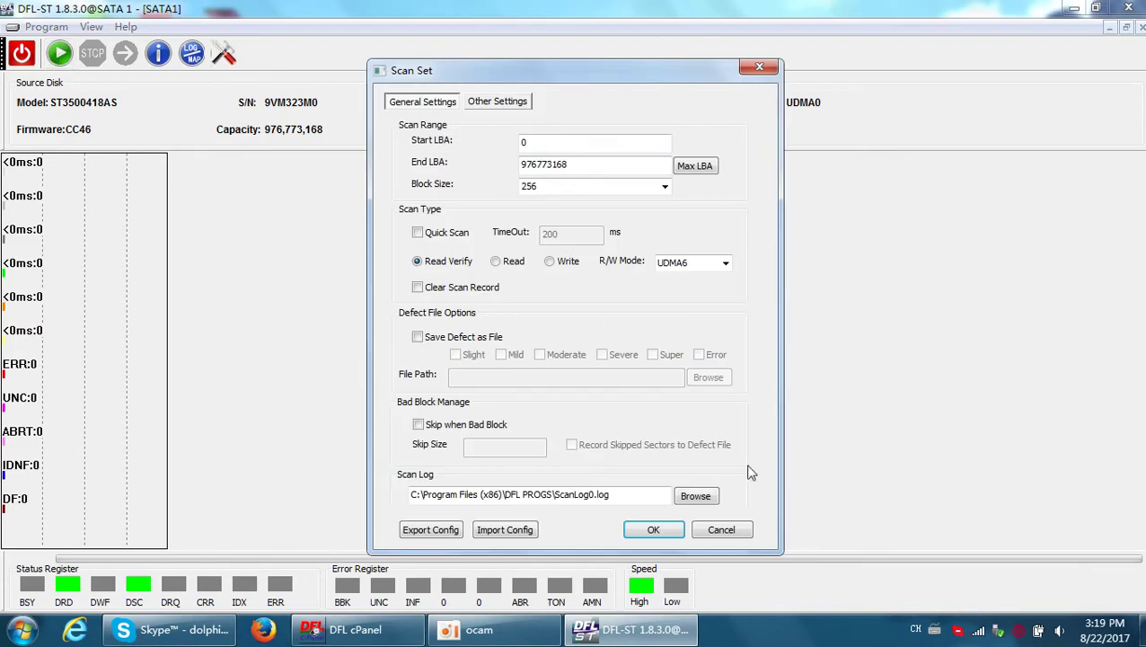
left_click(650, 530)
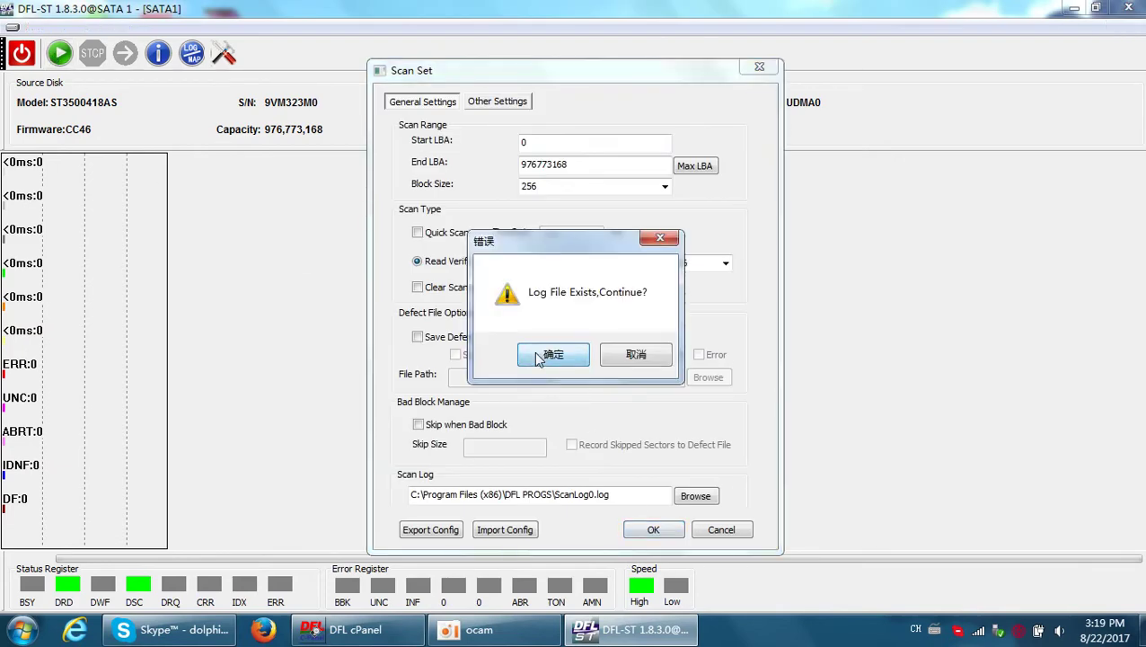
left_click(543, 354)
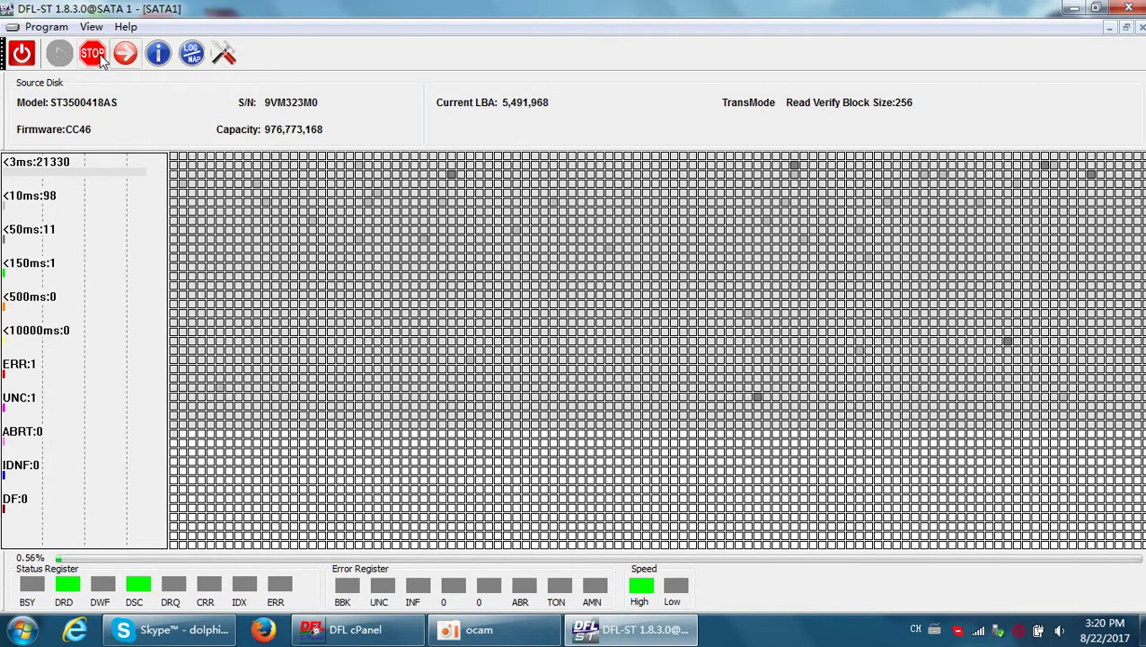
left_click(1141, 28)
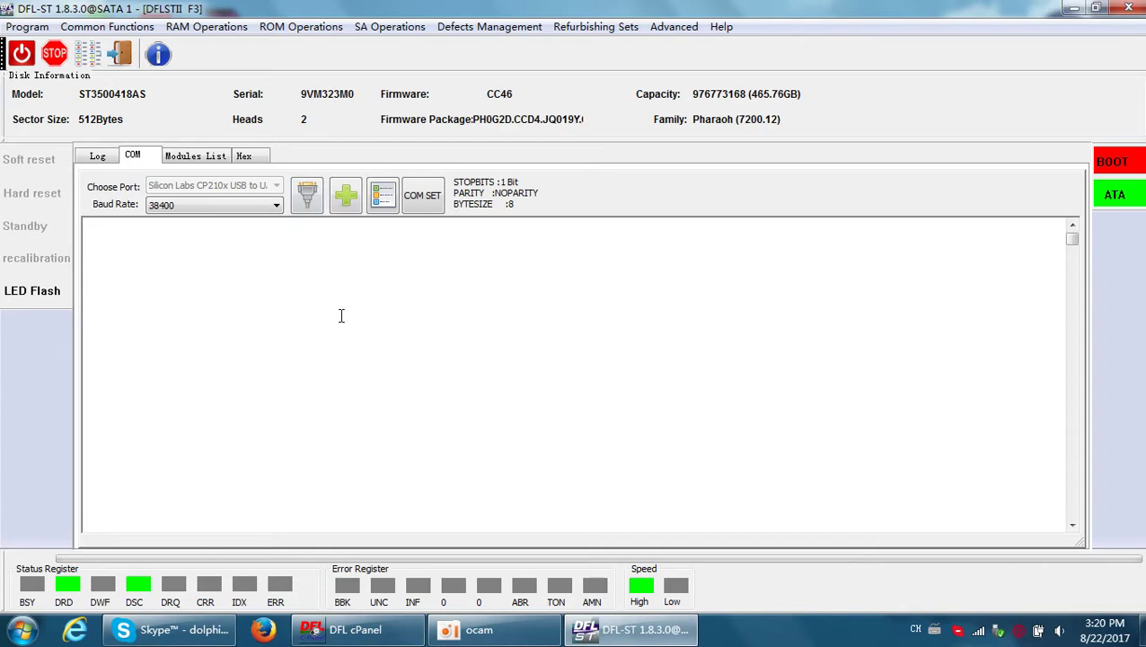
- Open Online Scan (COM) from the defects management functions and start it with Write/Error, Read/Error and 512 Byte enabled
left_click(517, 30)
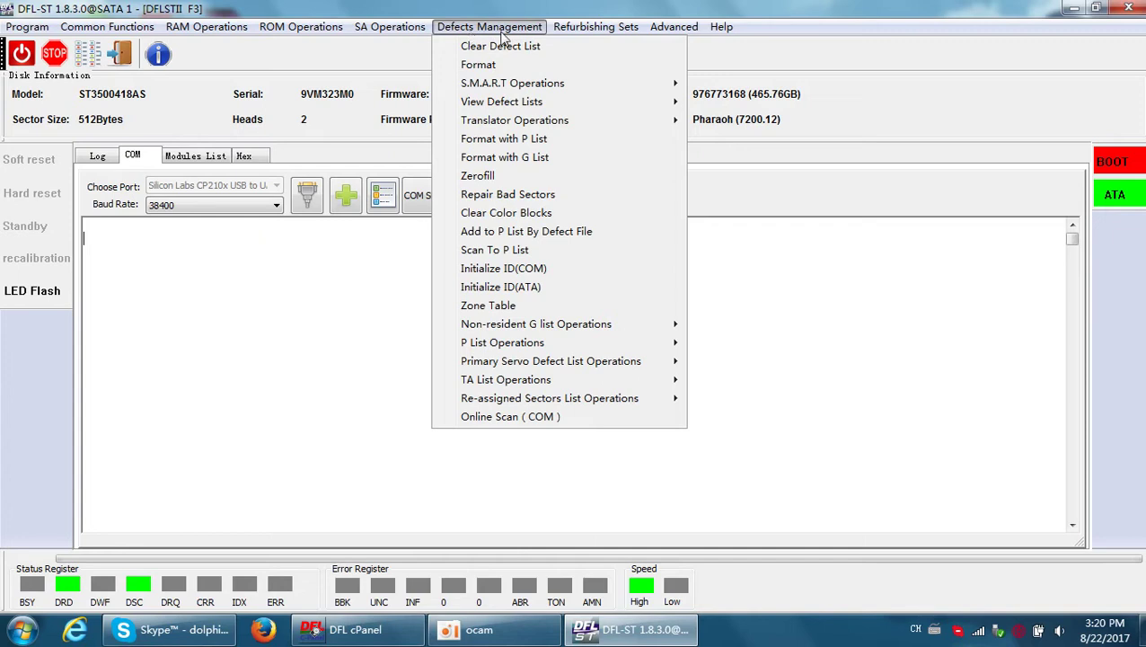
left_click(509, 419)
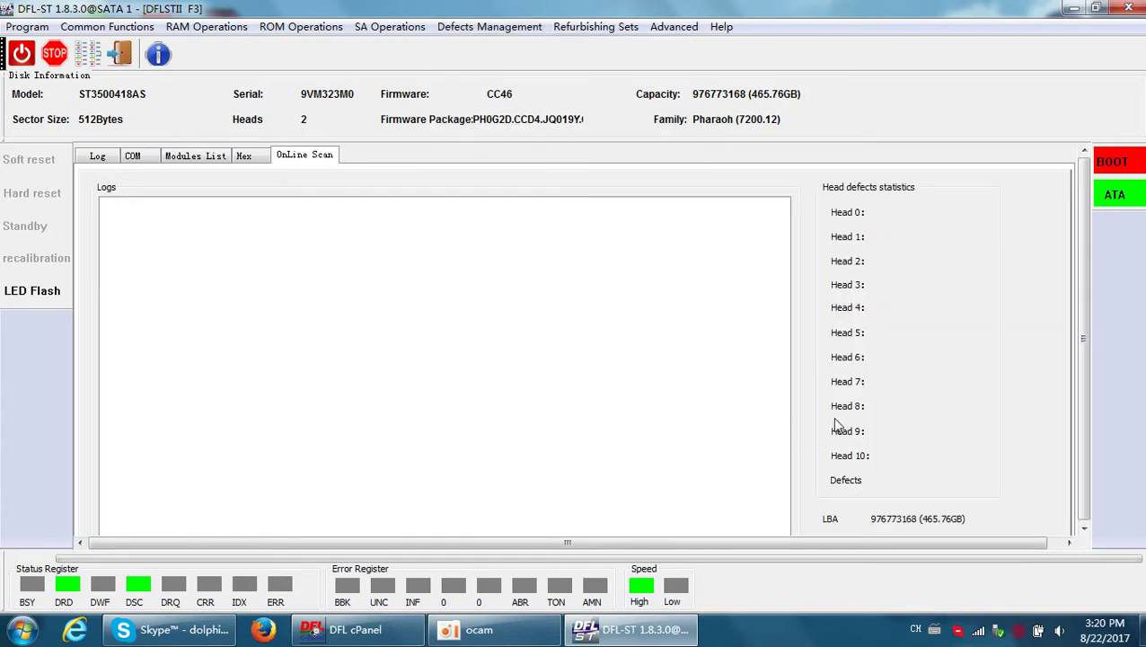
double_click(958, 8)
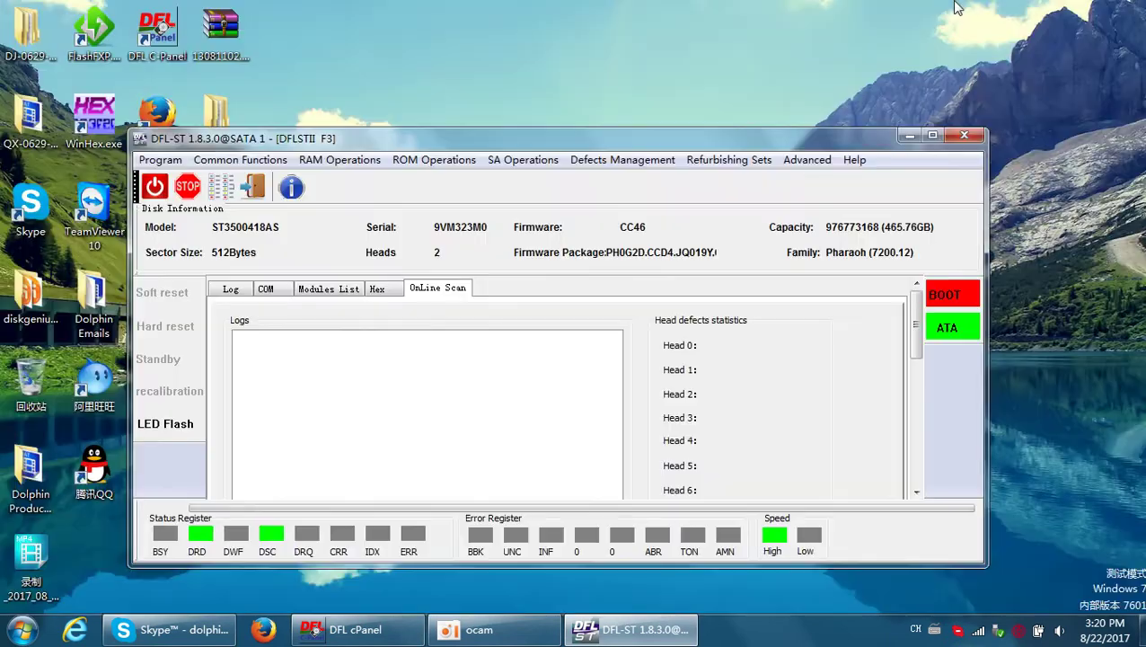
double_click(794, 142)
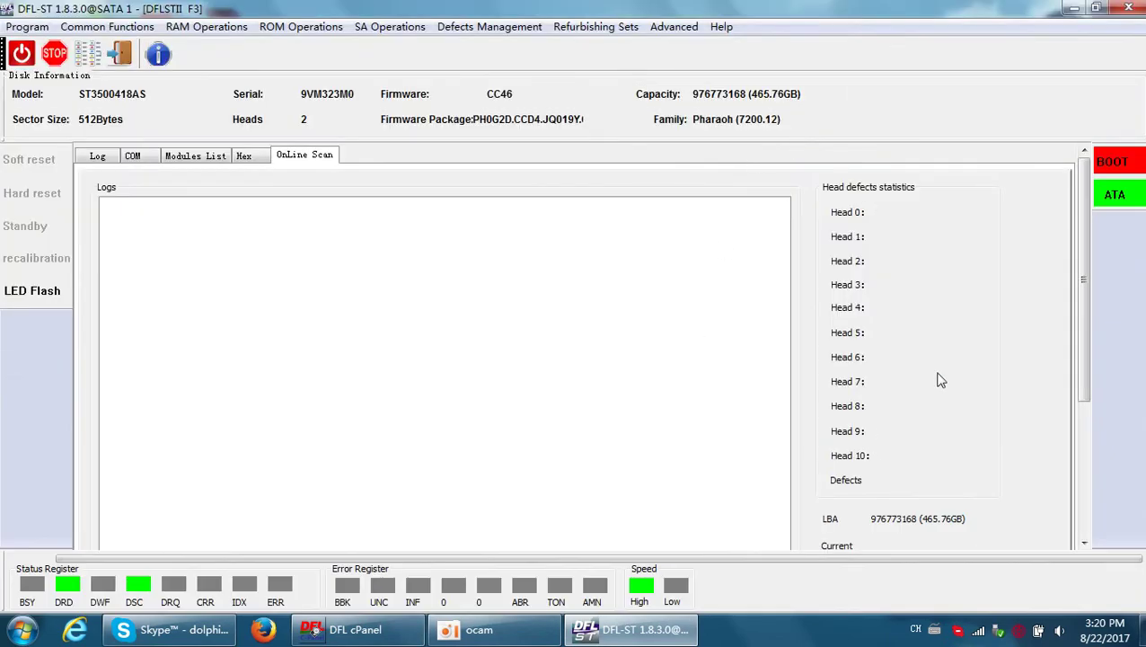
left_click_drag(1080, 325, 1090, 474)
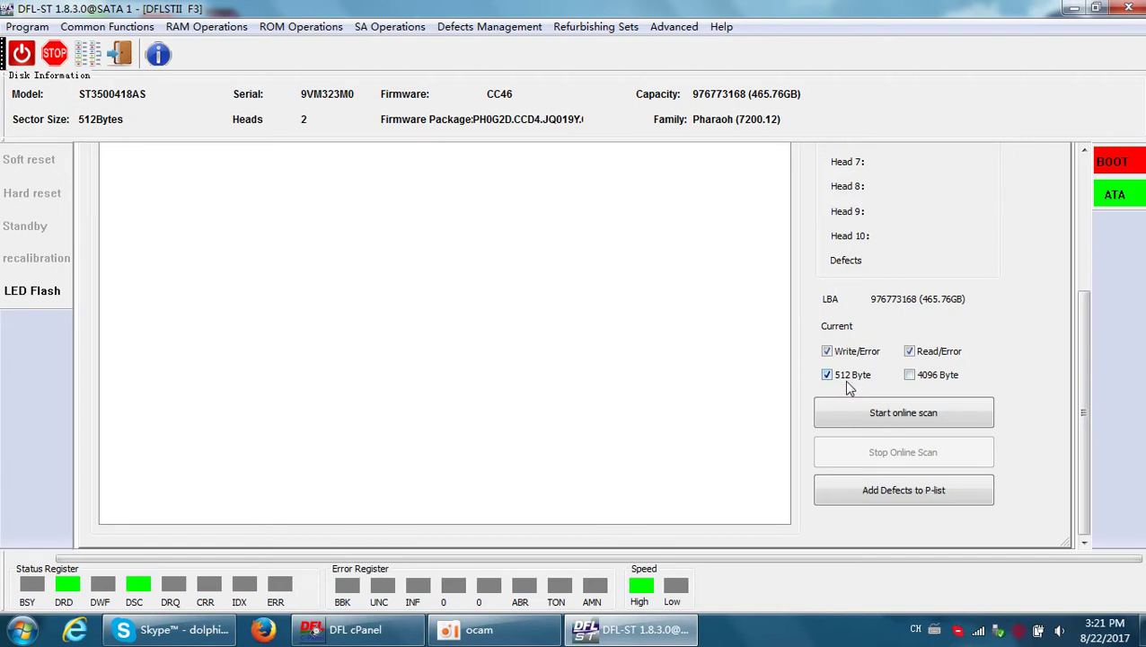
left_click(891, 410)
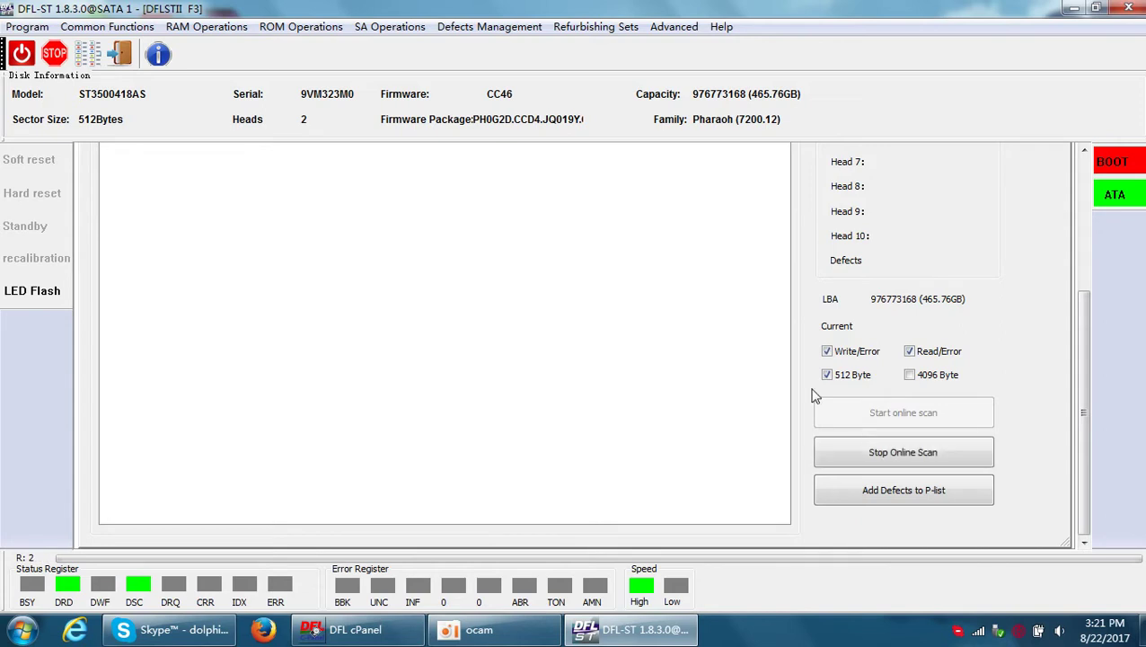
- Monitor the running online scan, checking the logged errors, the defect statistics per head and the current LBA
left_click_drag(1077, 405, 1100, 332)
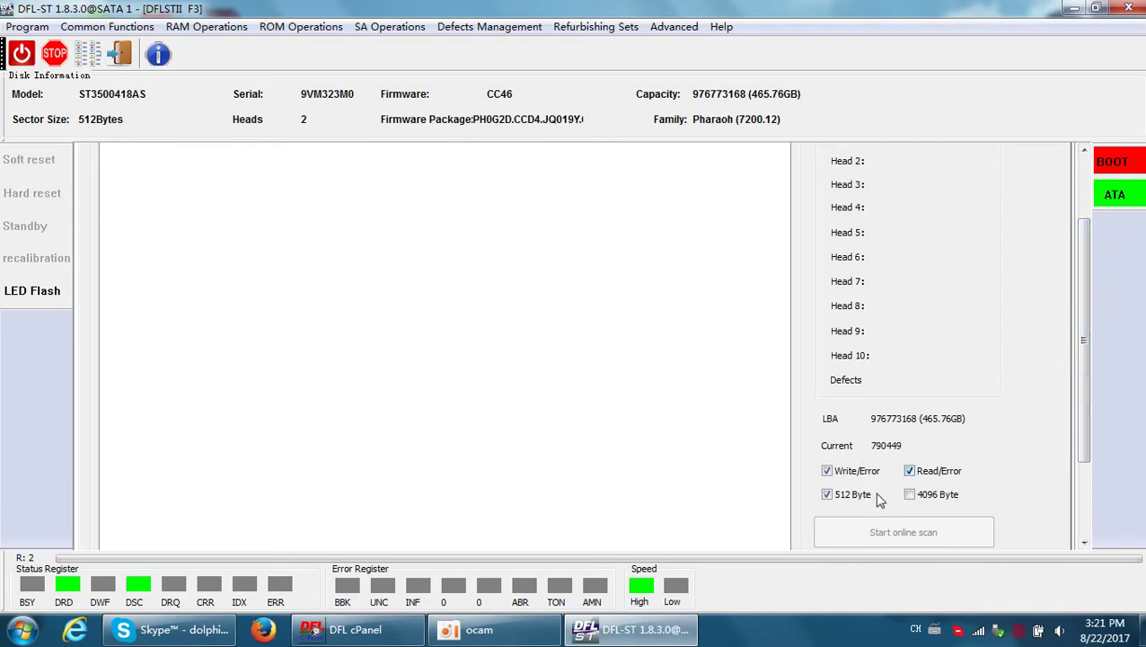
left_click_drag(1080, 349, 1075, 238)
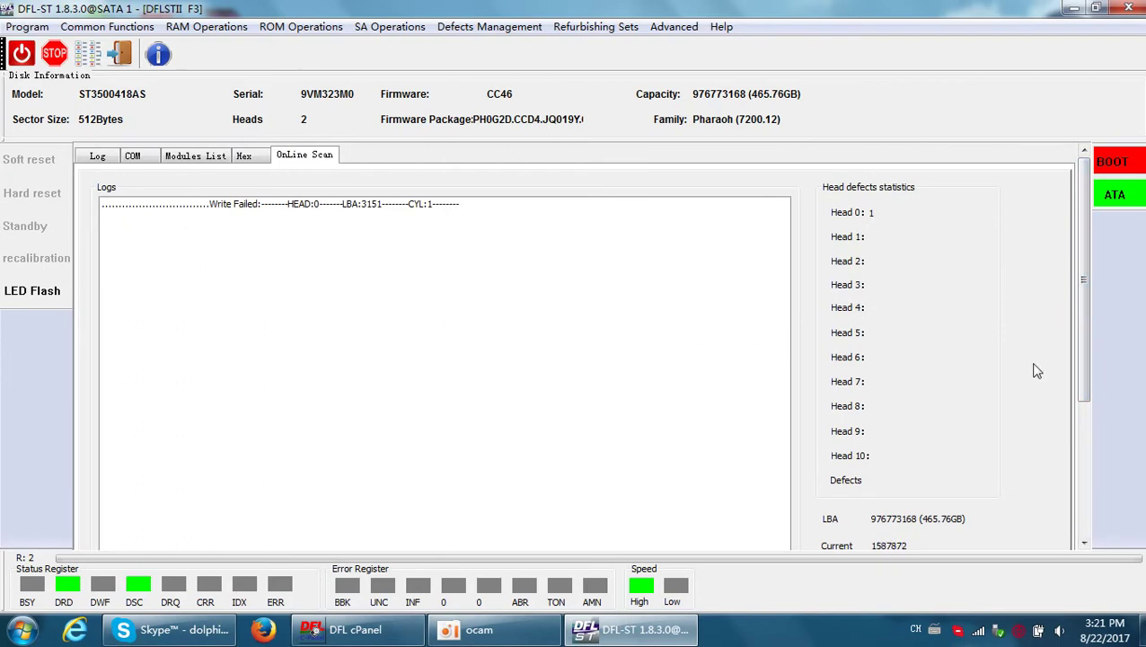
left_click_drag(1075, 318, 1085, 416)
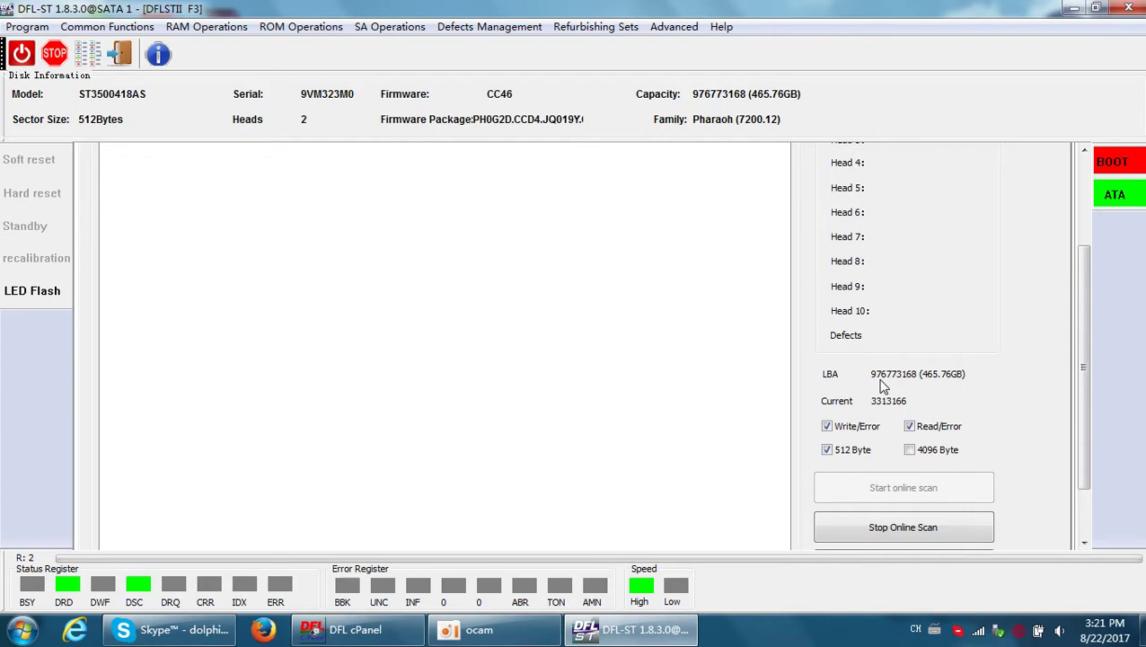
left_click_drag(1075, 335, 1083, 436)
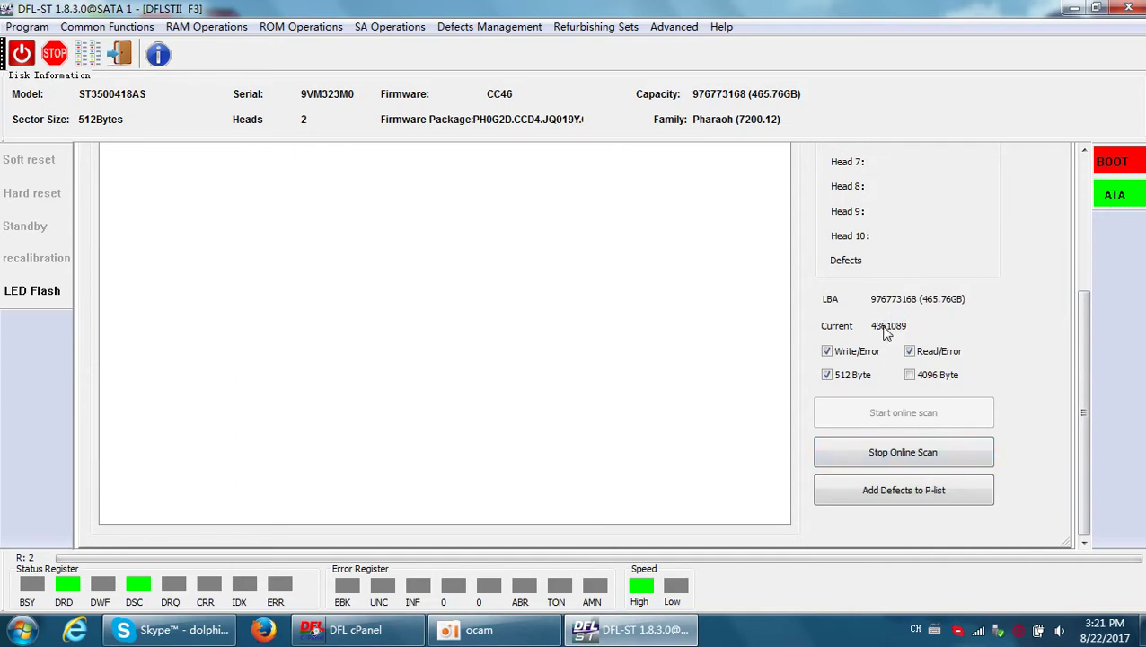
left_click_drag(1086, 330, 1082, 193)
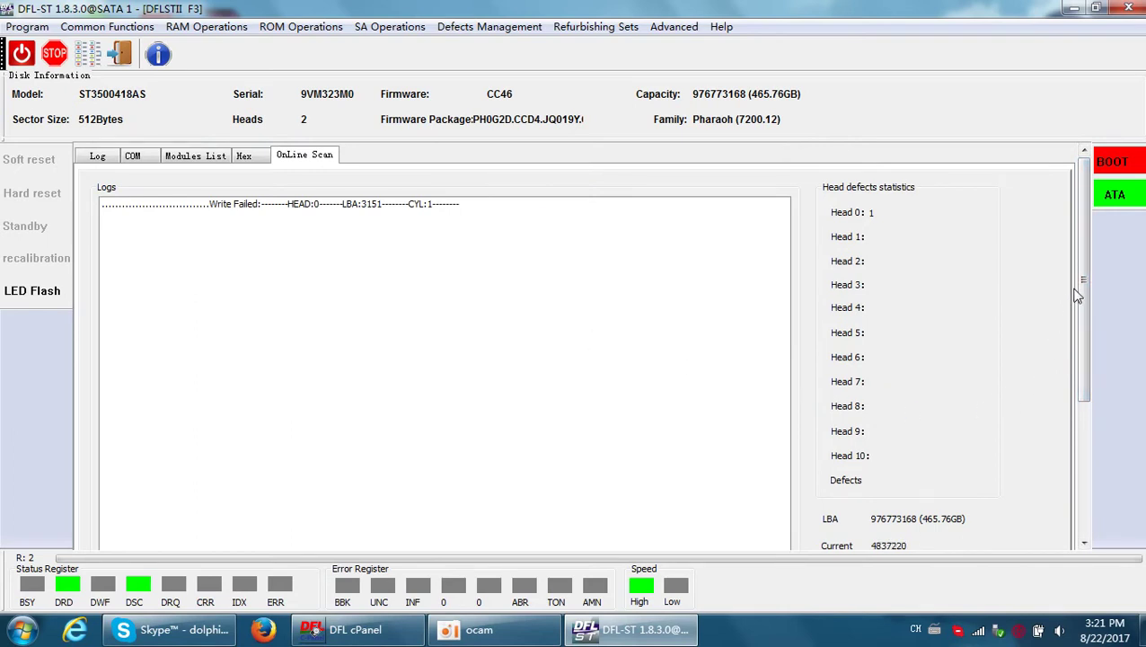
mouse_move(1083, 290)
left_mouse_down()
mouse_move(1072, 418)
mouse_move(1083, 290)
left_mouse_up()
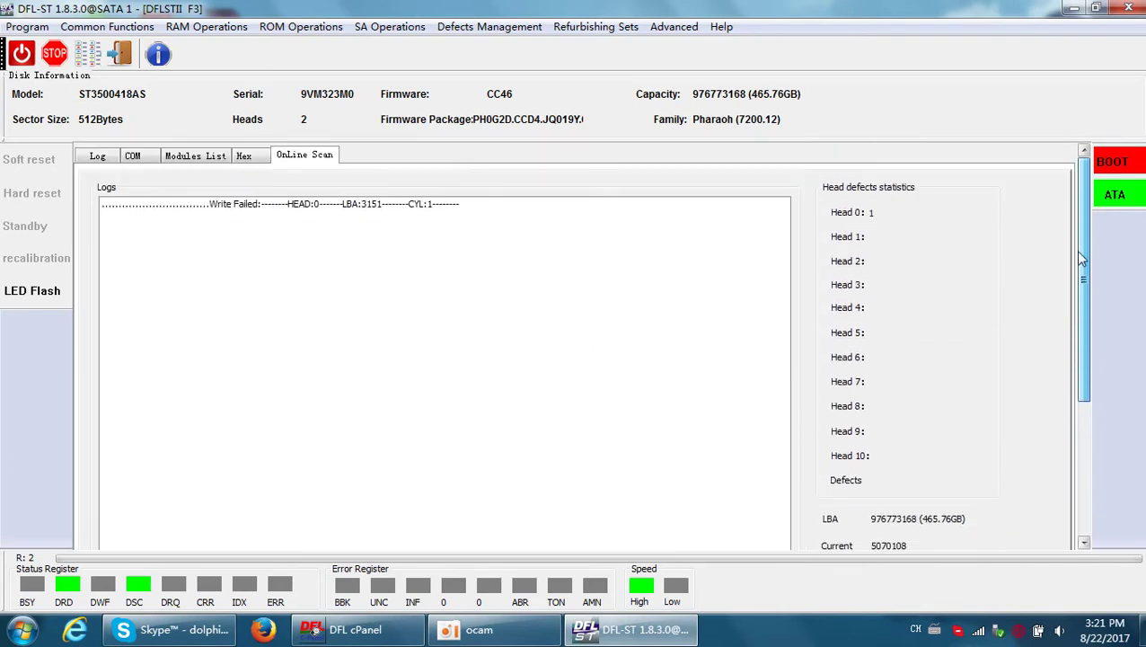
left_click_drag(1078, 242, 1092, 390)
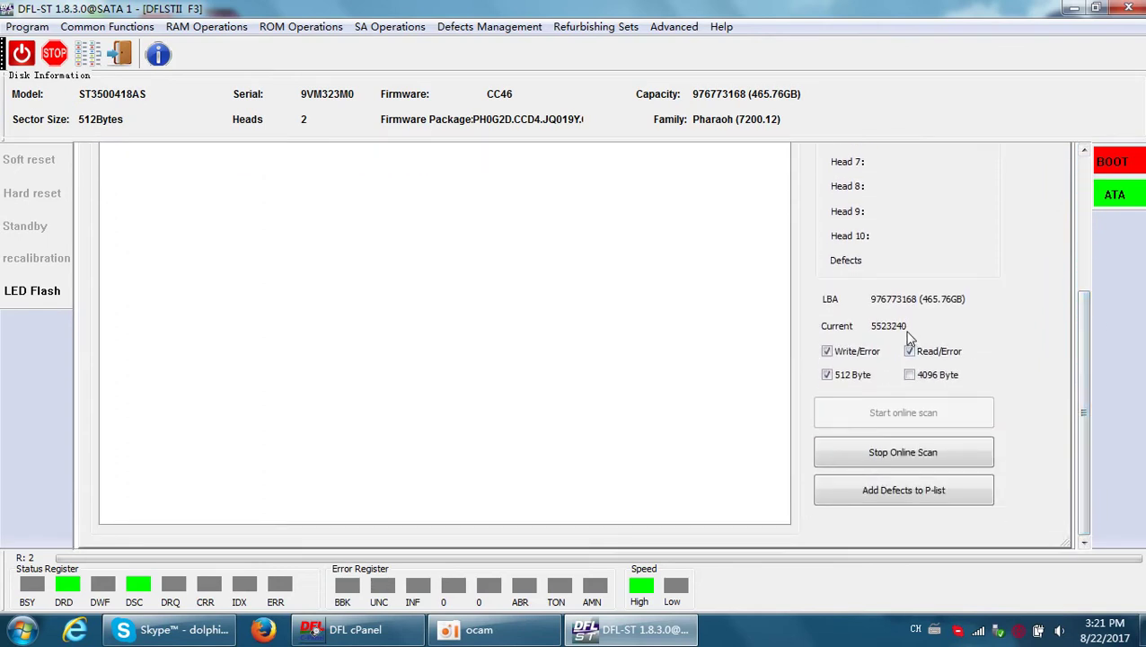
left_click_drag(1079, 349, 1089, 326)
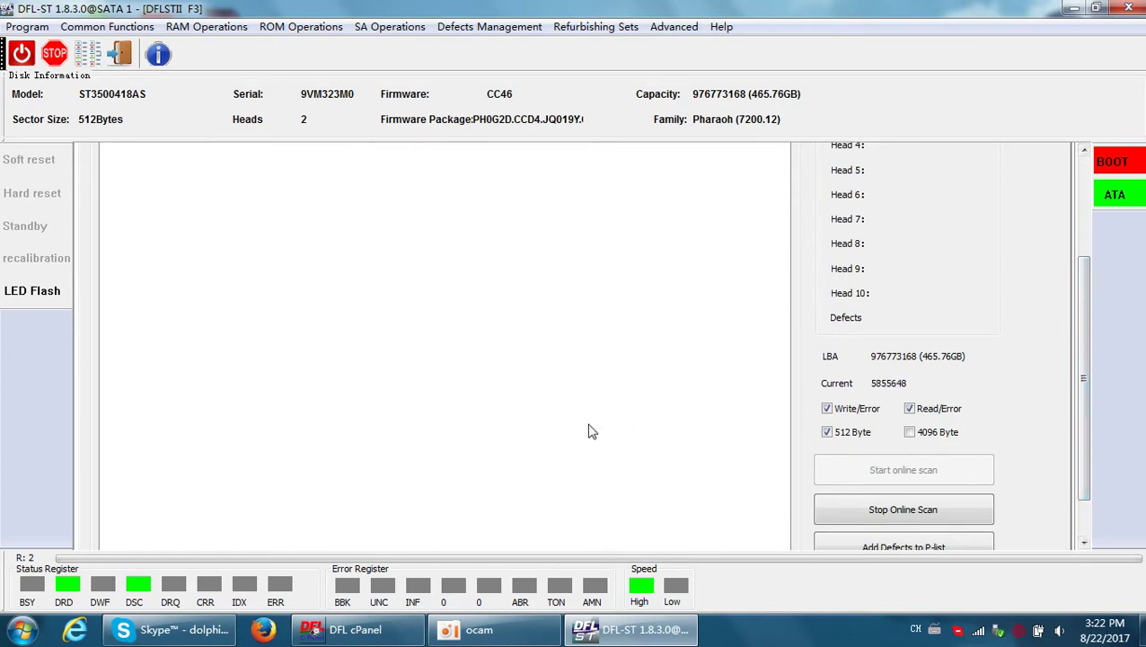
left_click_drag(1087, 373, 1075, 271)
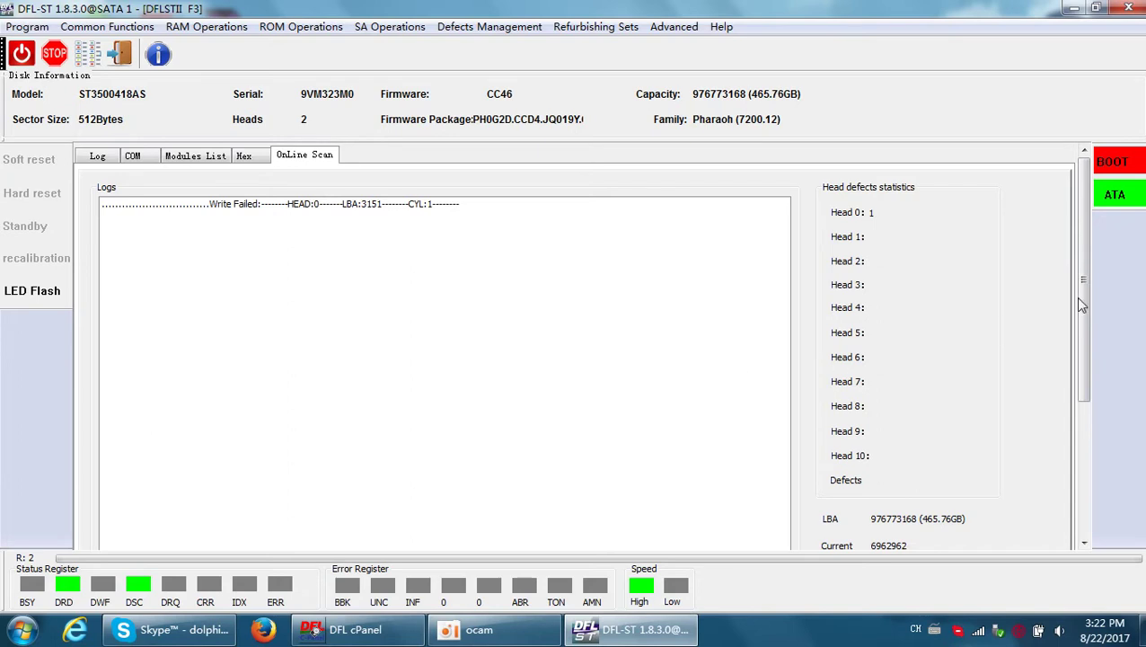
left_click_drag(1077, 288, 1074, 392)
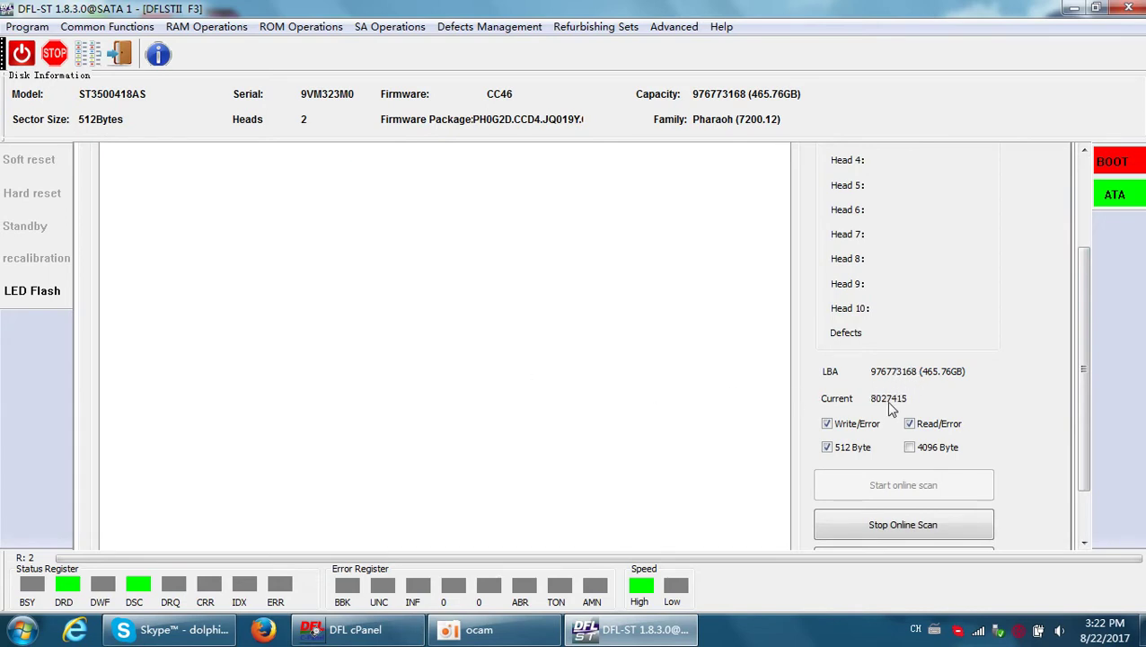
left_click_drag(1084, 357, 1062, 260)
- Stop the running online scan
scroll(1062, 404, "down", 3)
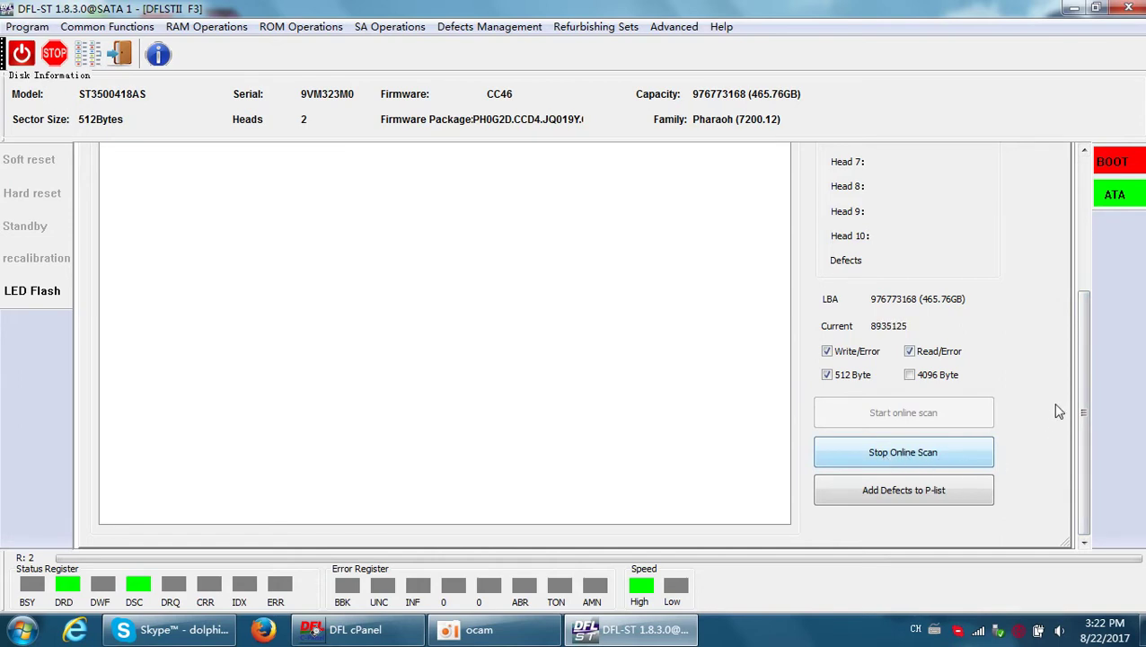
left_click(912, 460)
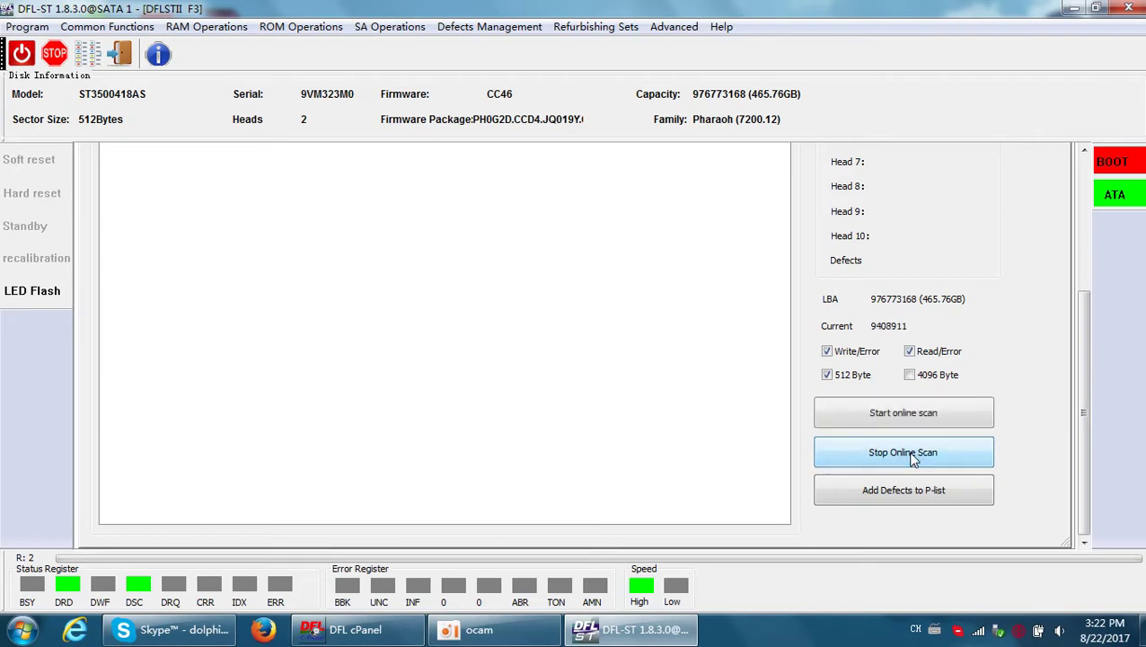
scroll(620, 375, "up", 1)
scroll(791, 414, "down", 1)
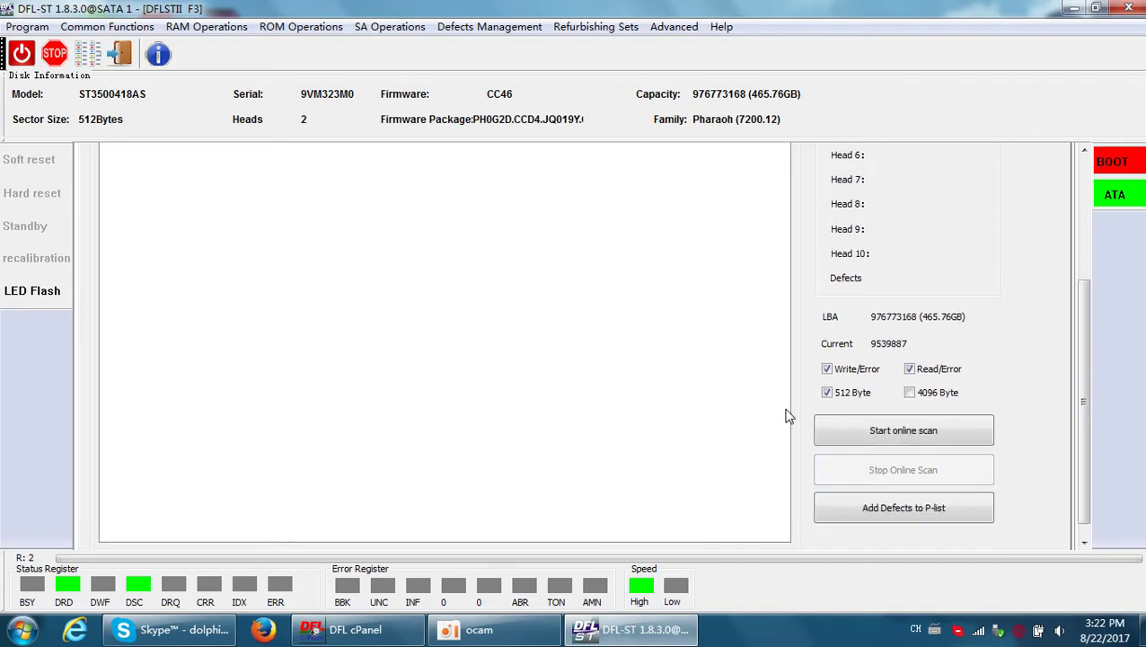
- Add the scanned defects to the P-list from ErrorPlist.bin, choosing drive series .12
left_click(897, 493)
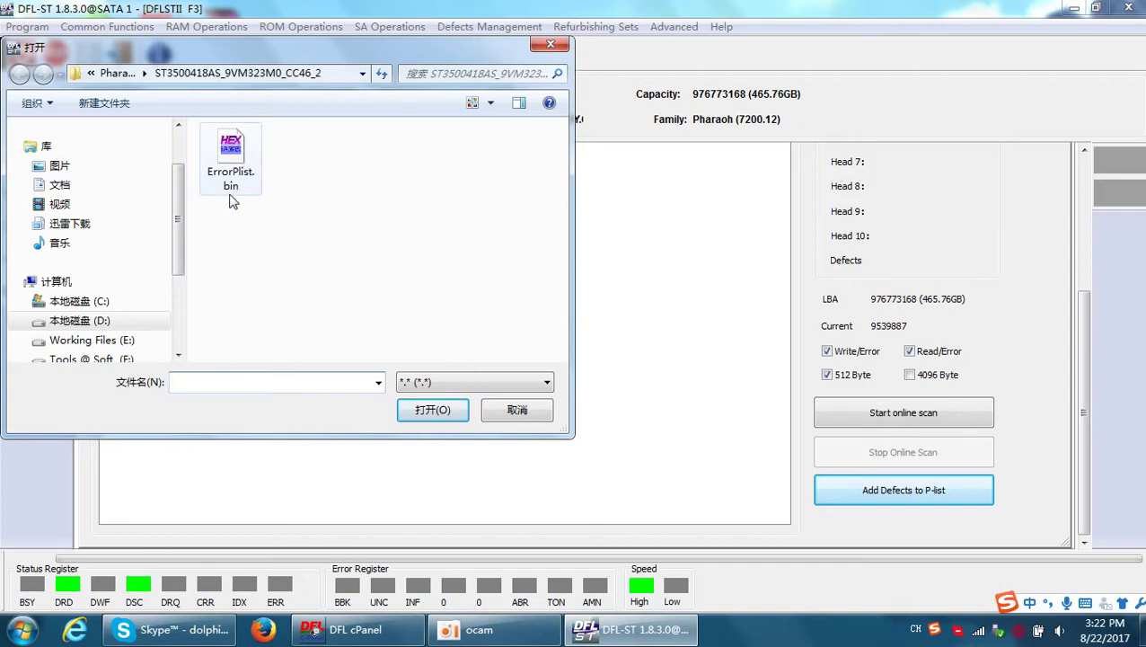
double_click(243, 179)
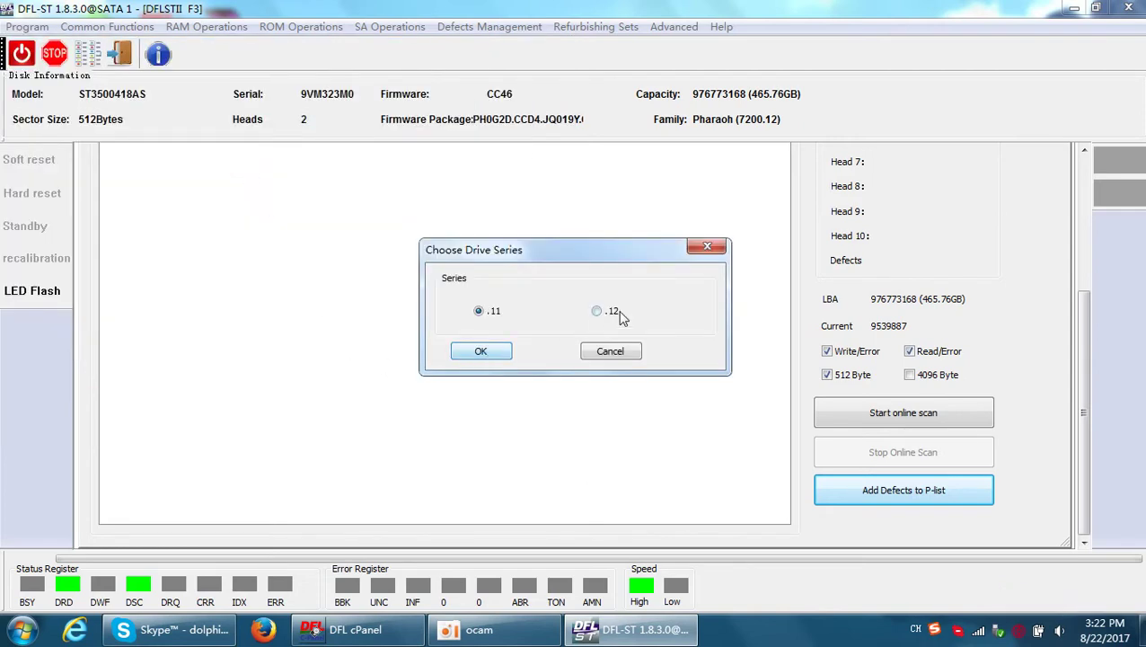
left_click(610, 312)
left_click(480, 352)
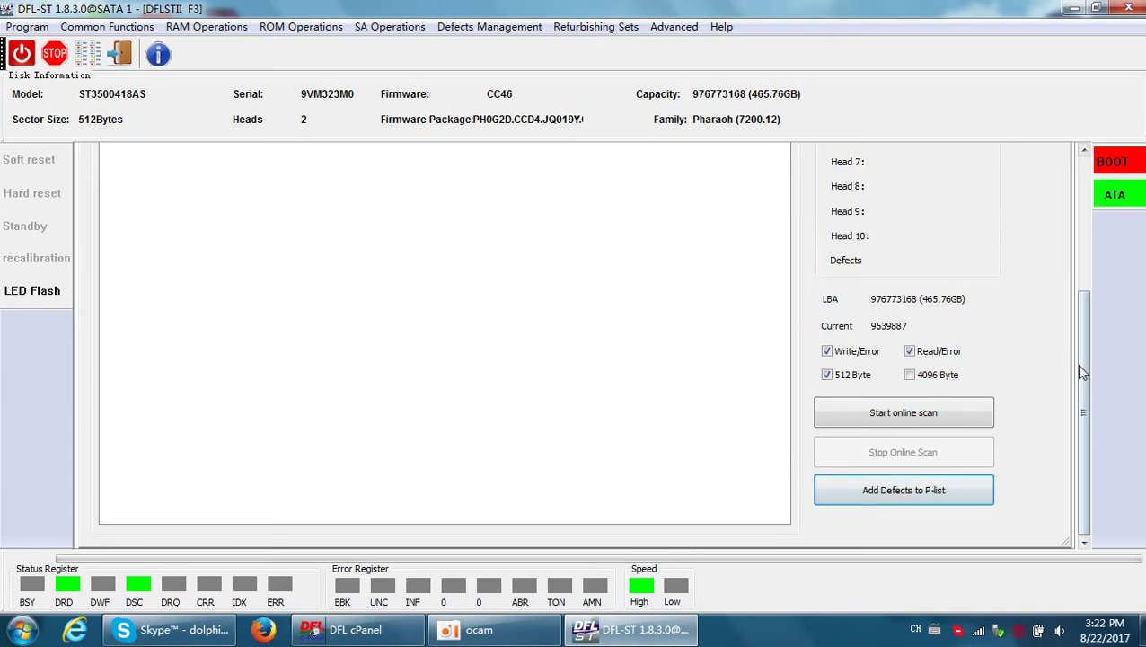
- Check the main log for the outcome of the P-list operation, and return to the online scan results
left_click_drag(1079, 367, 1085, 207)
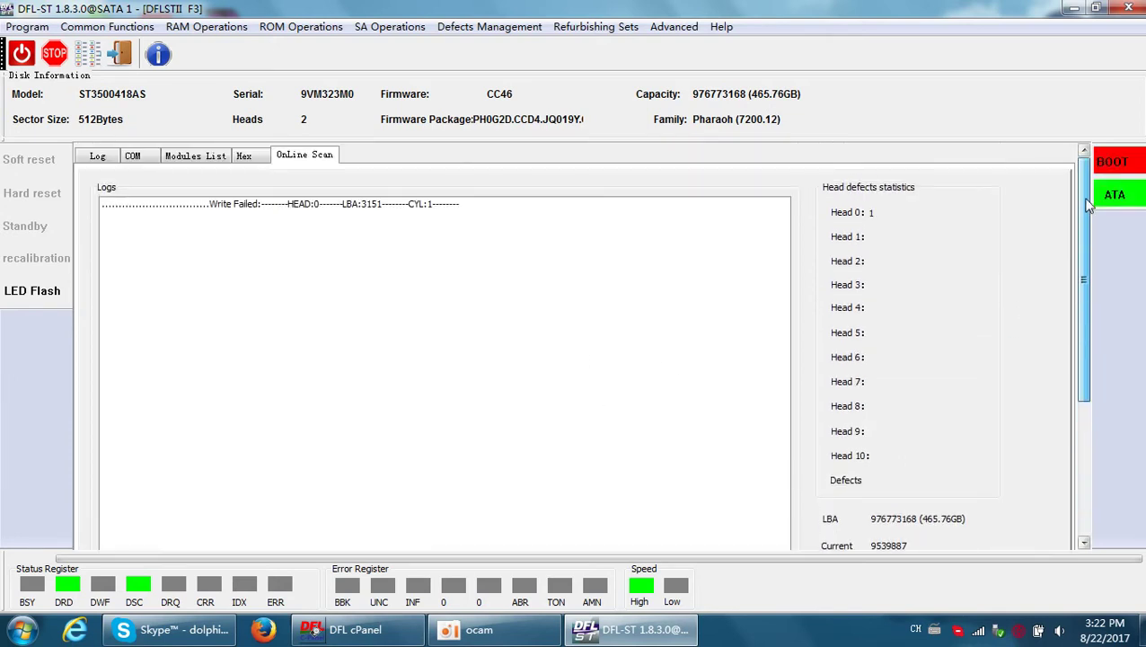
left_click(96, 157)
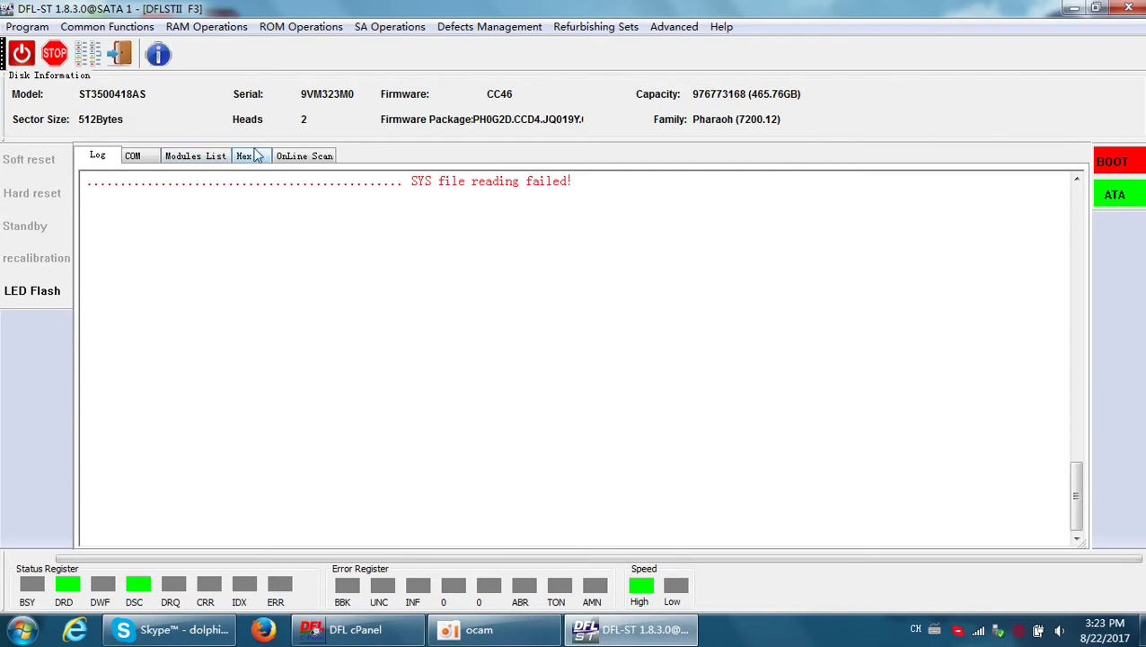
left_click(312, 159)
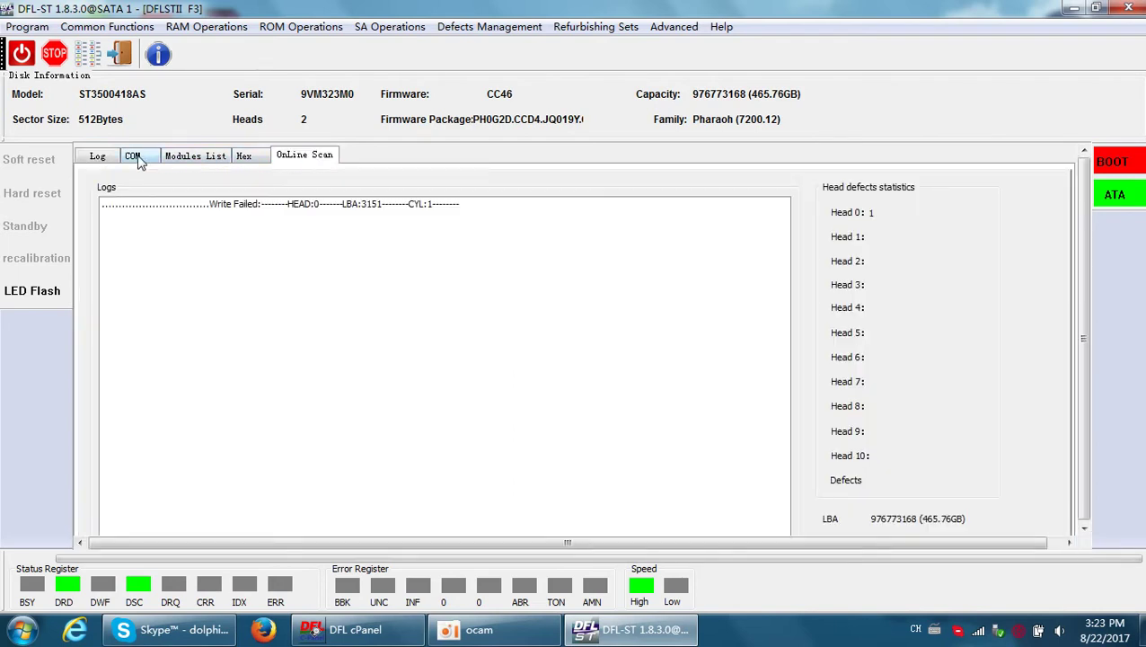
left_click_drag(1084, 368, 1095, 517)
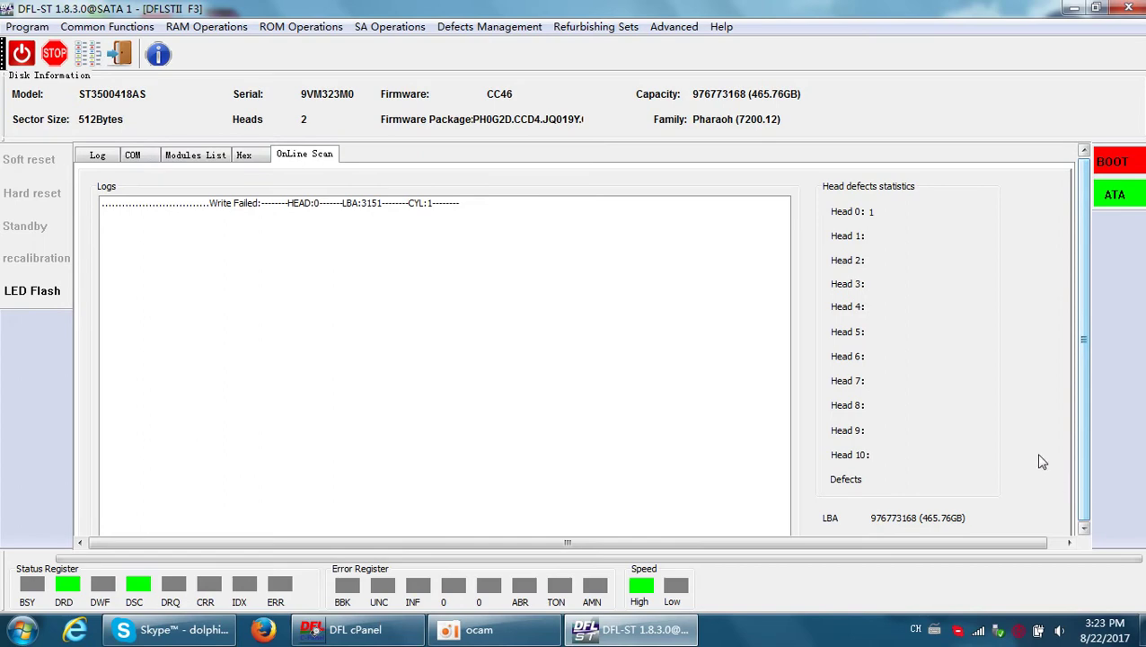
- Read the end of the main log for the P-list result, and go back to the online scan page
left_click(98, 157)
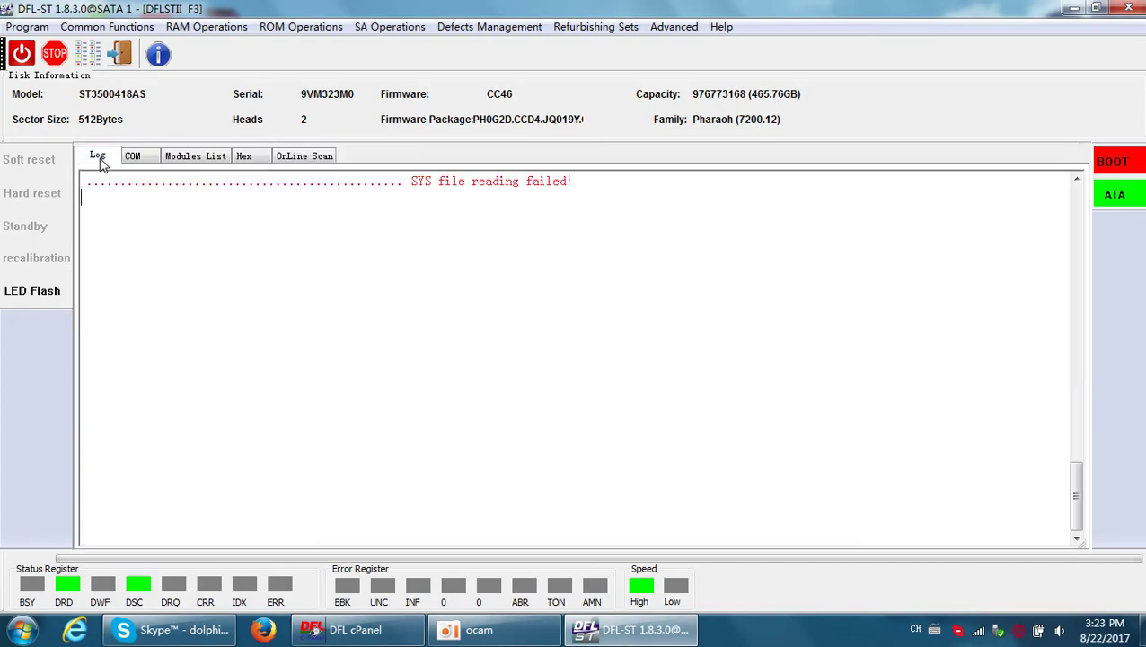
double_click(927, 10)
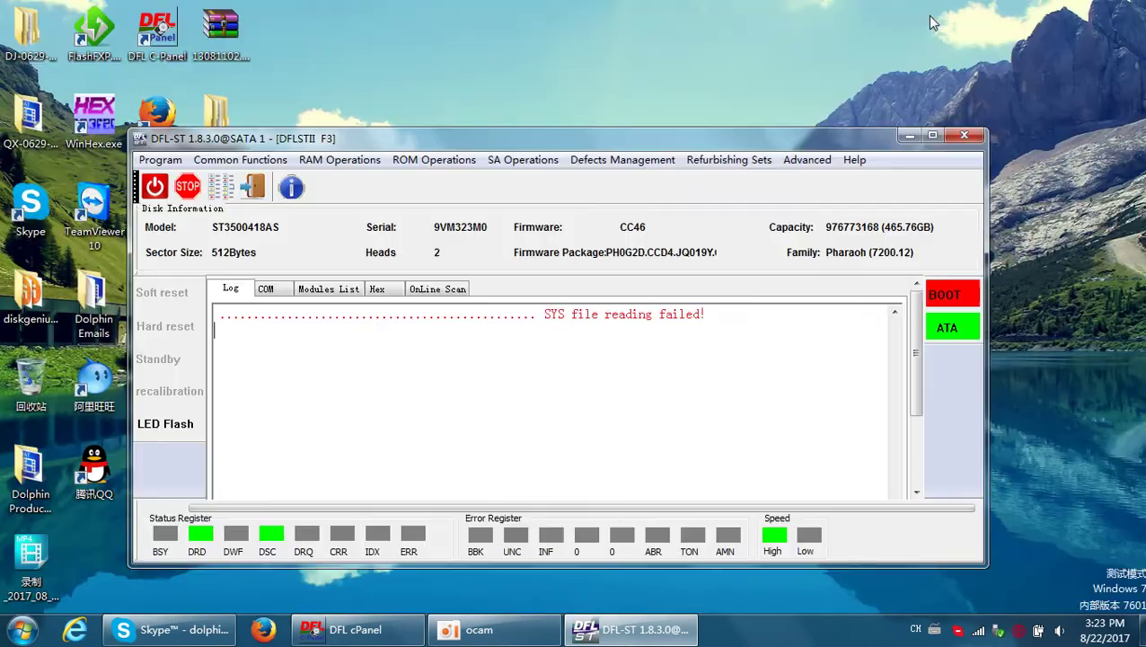
left_click(920, 467)
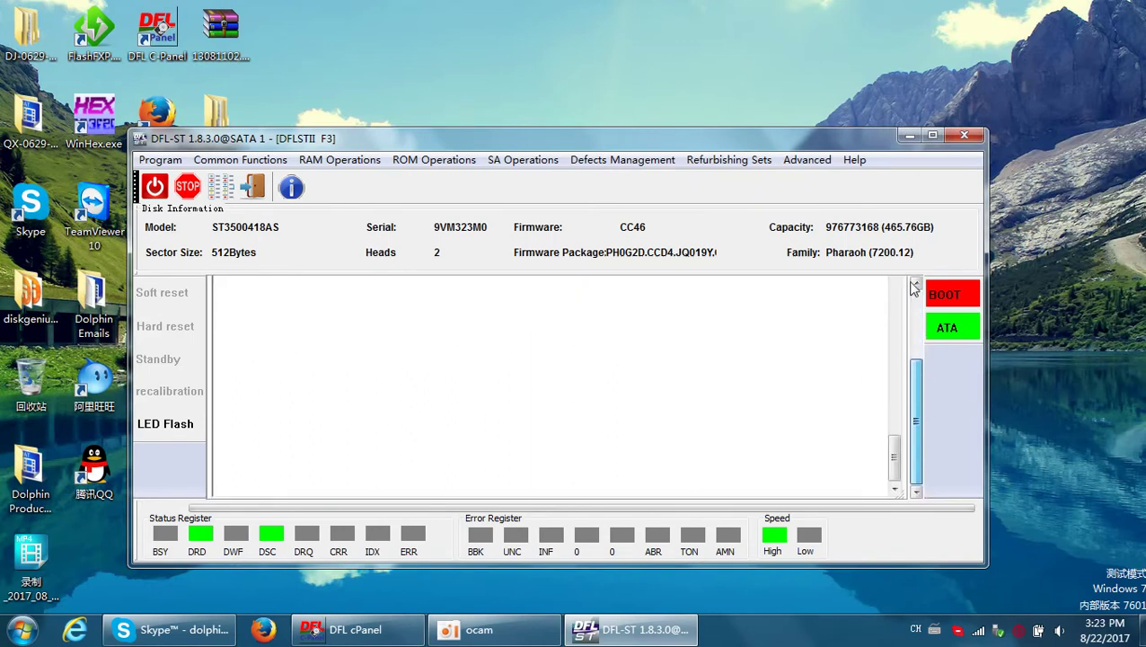
left_click(932, 137)
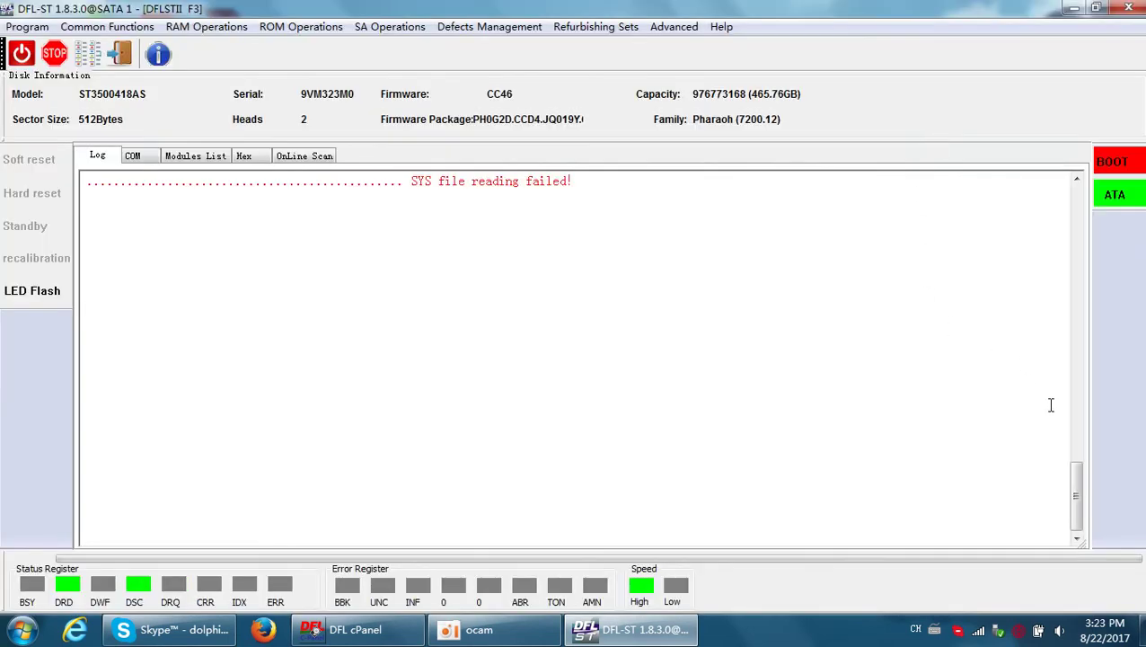
left_click(305, 156)
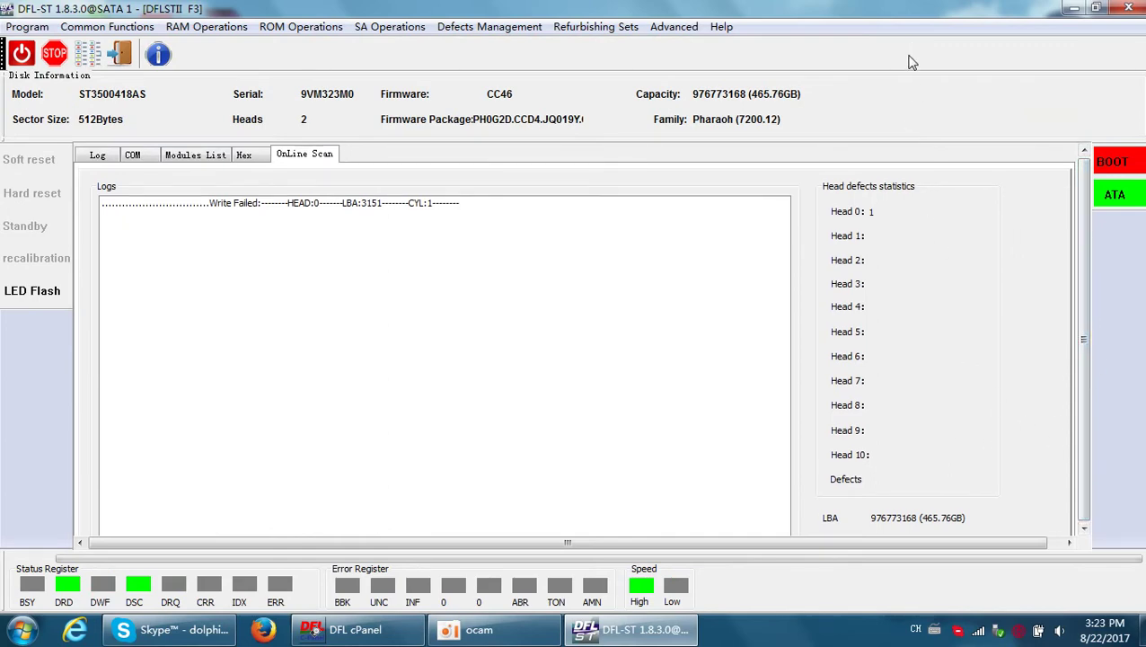
- Add the scanned defects to the P-list again from the saved defect file, choosing drive series .12
double_click(909, 11)
left_click(916, 490)
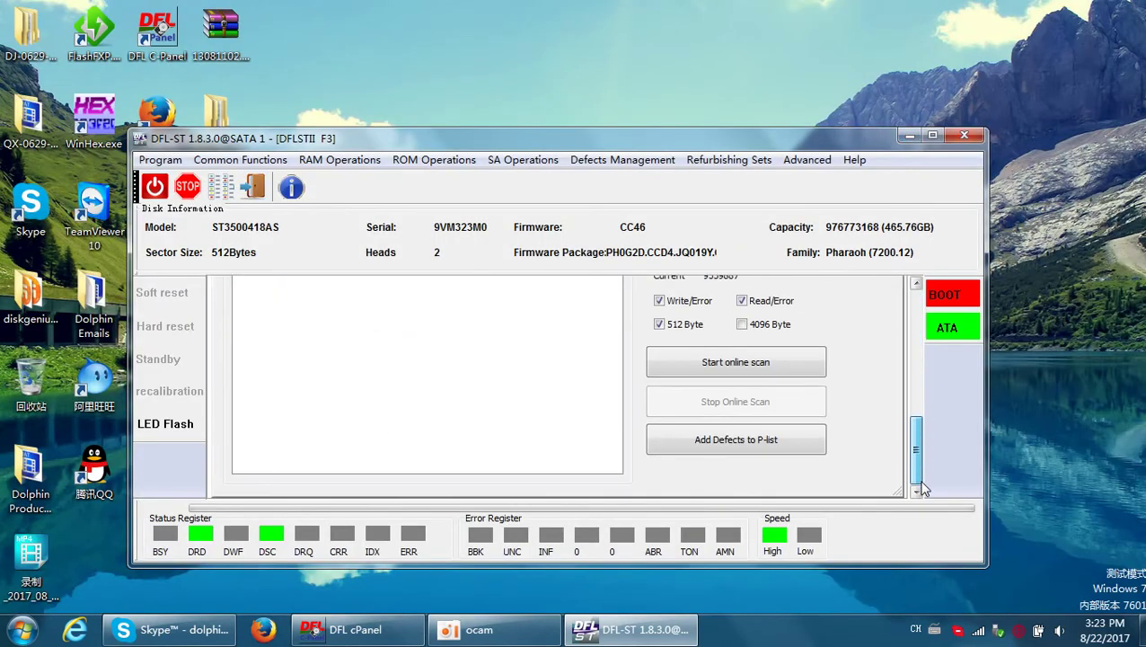
left_click(735, 440)
double_click(508, 229)
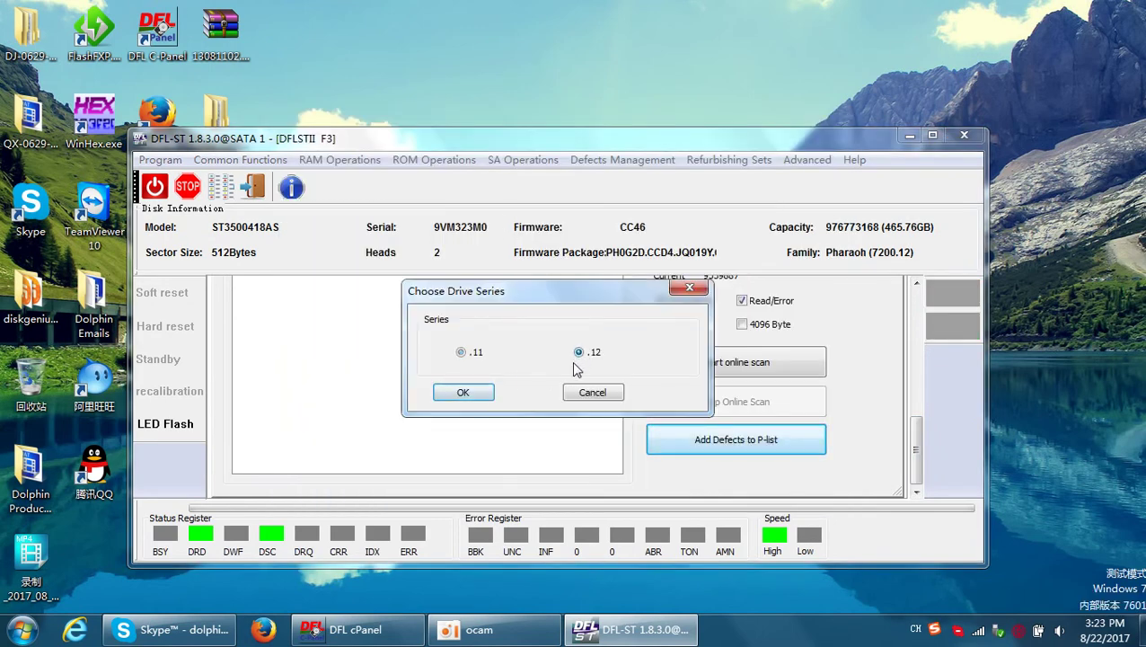
left_click(463, 393)
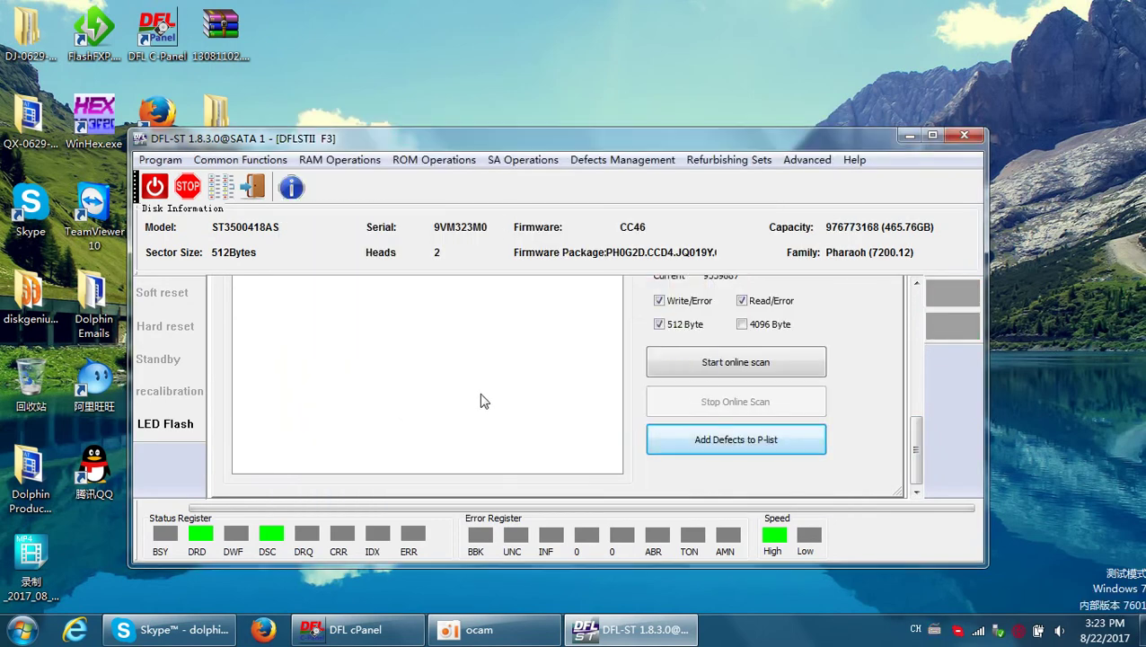
double_click(723, 143)
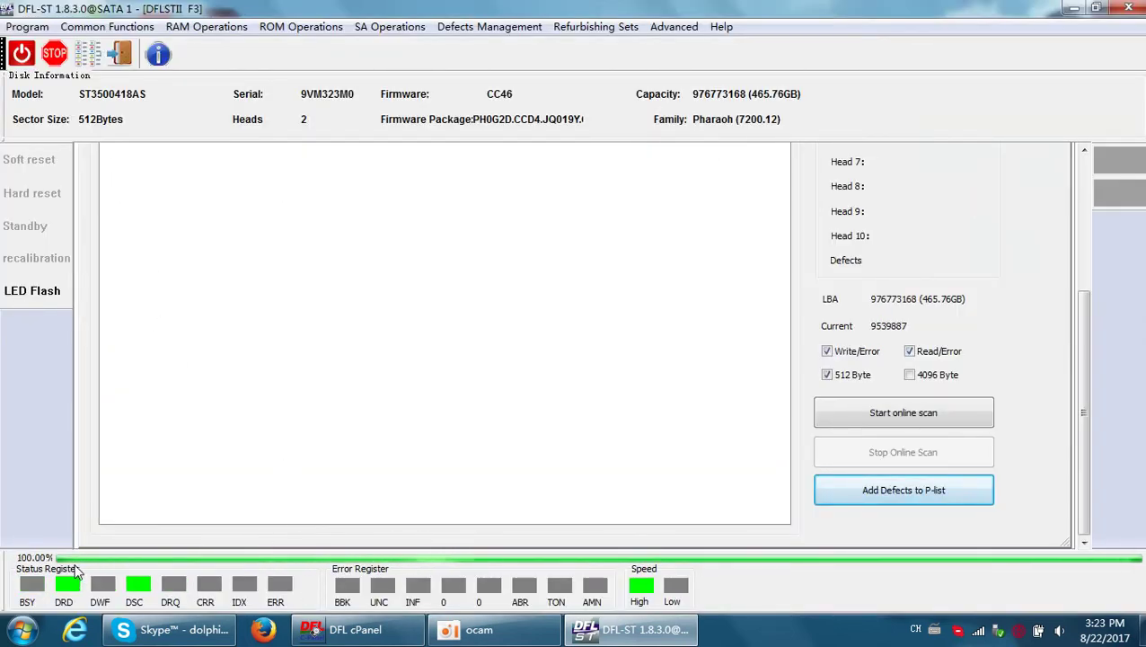
- Check the online scan results, the main log and the COM terminal output for the outcome of the second P-list attempt
scroll(173, 360, "up", 5)
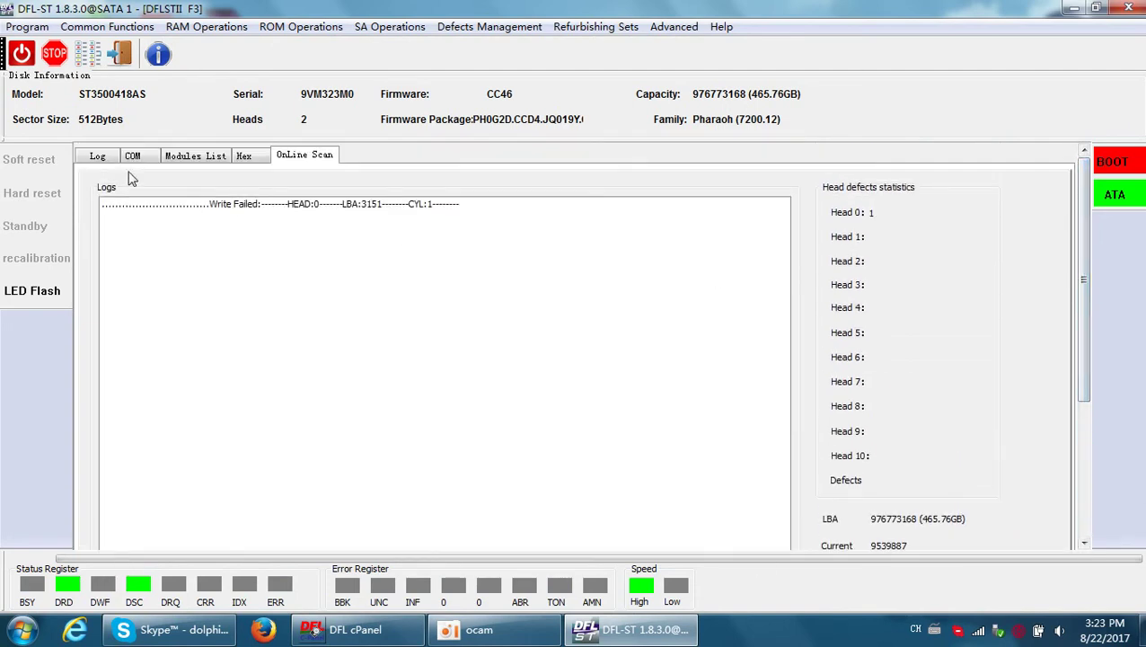
left_click(95, 157)
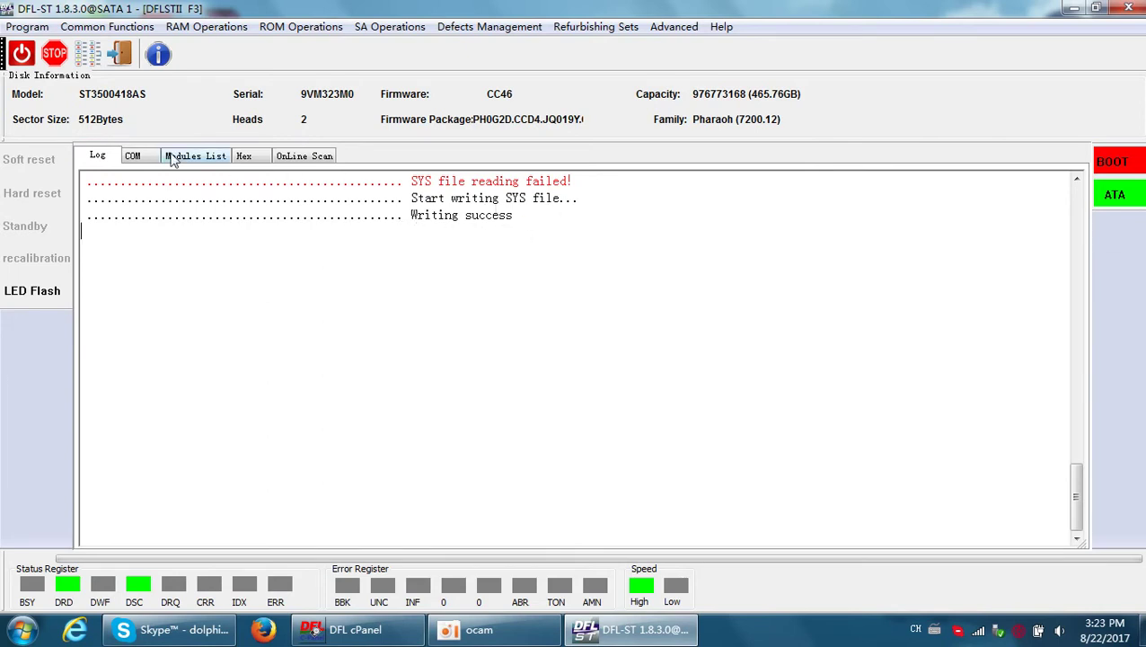
left_click(138, 159)
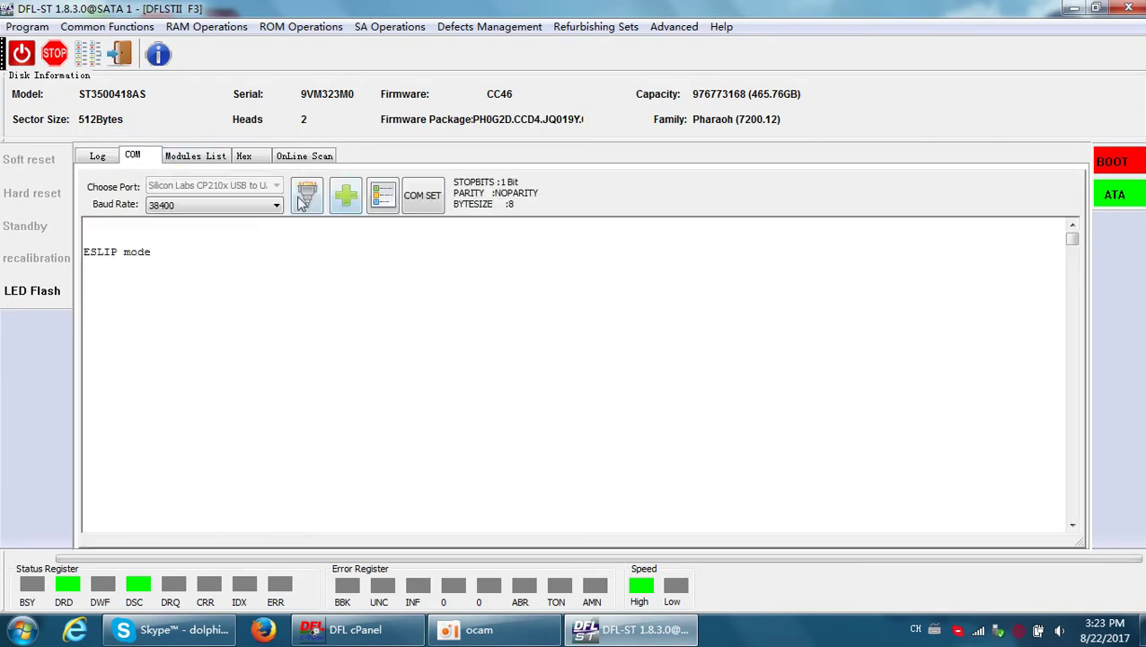
left_click(99, 157)
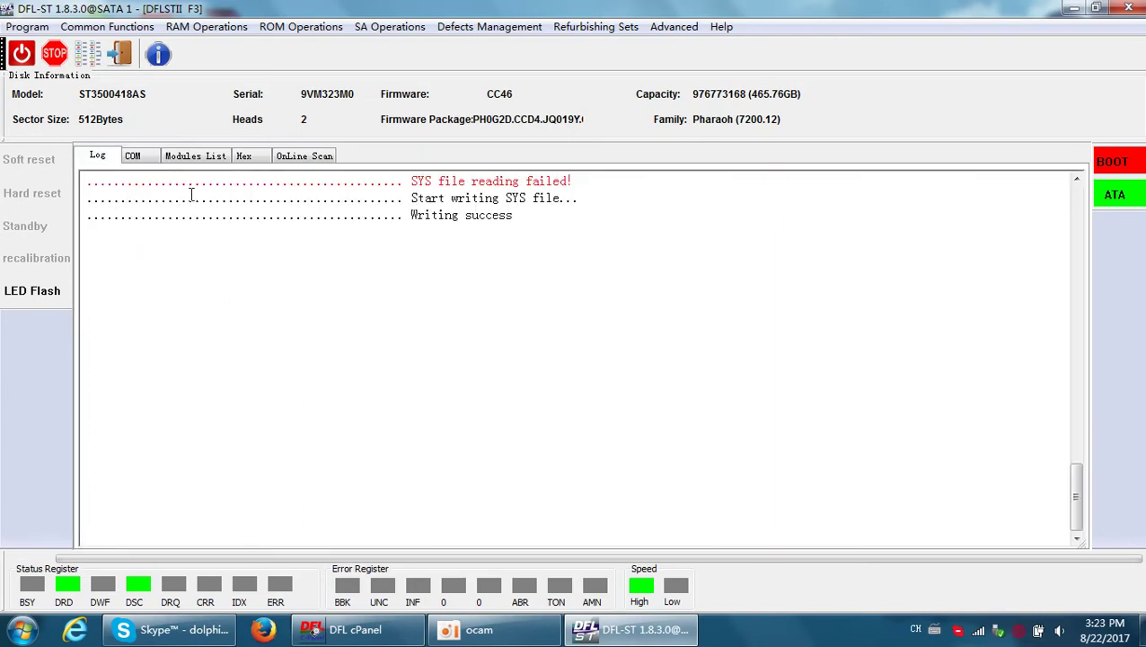
- Exit the F3 utility and power-cycle the drive, bringing its COM terminal to the F3 T> diagnostic prompt
left_click(119, 54)
left_click(23, 55)
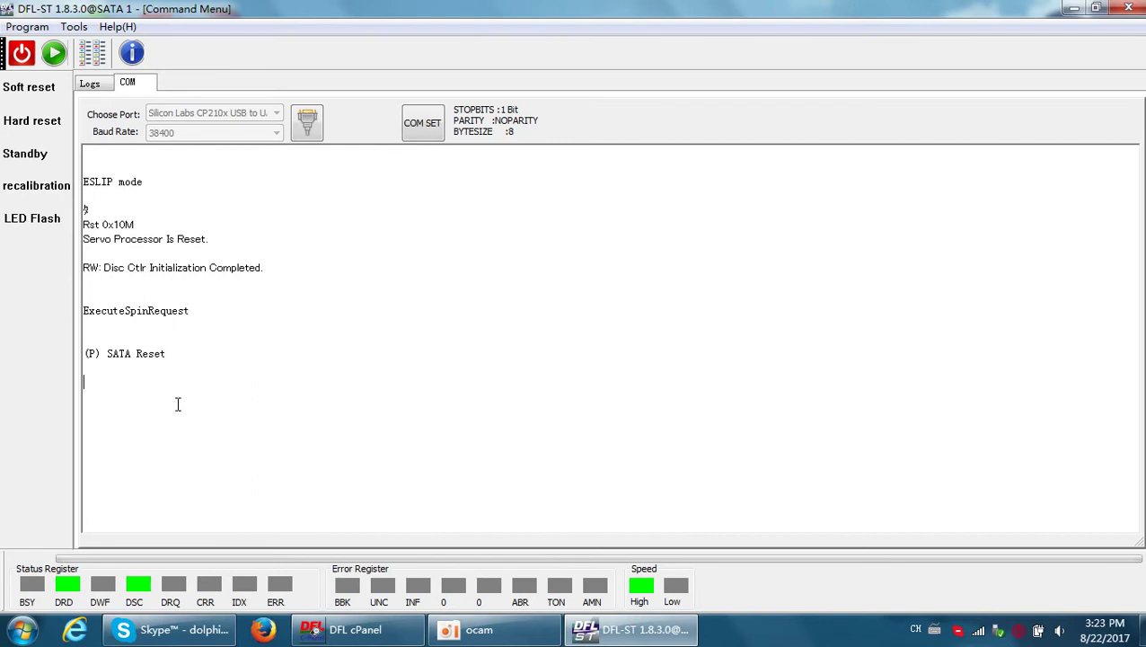
key("ctrl+z")
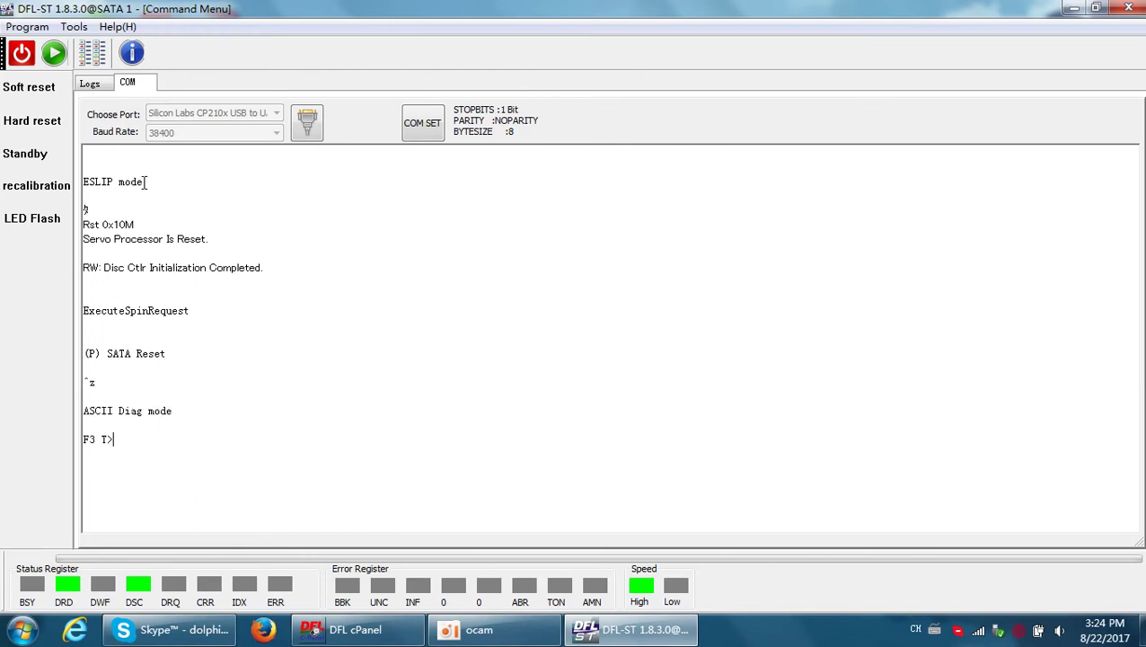
- Disconnect the COM port and power-cycle the drive to read its ID over SATA
left_click(91, 53)
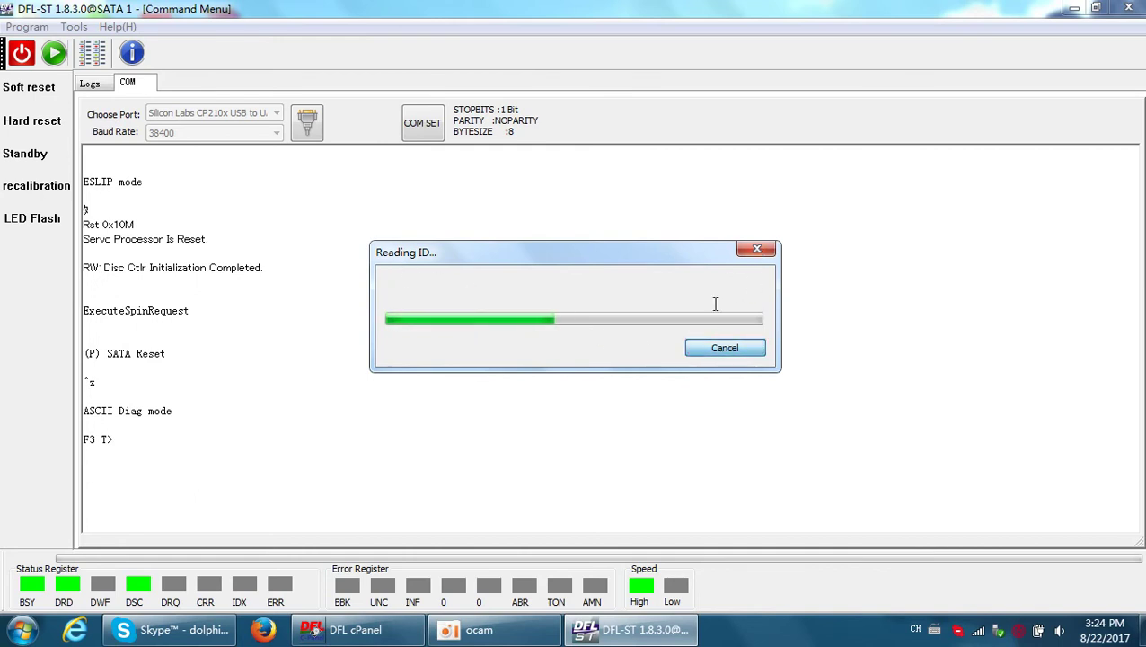
left_click(306, 123)
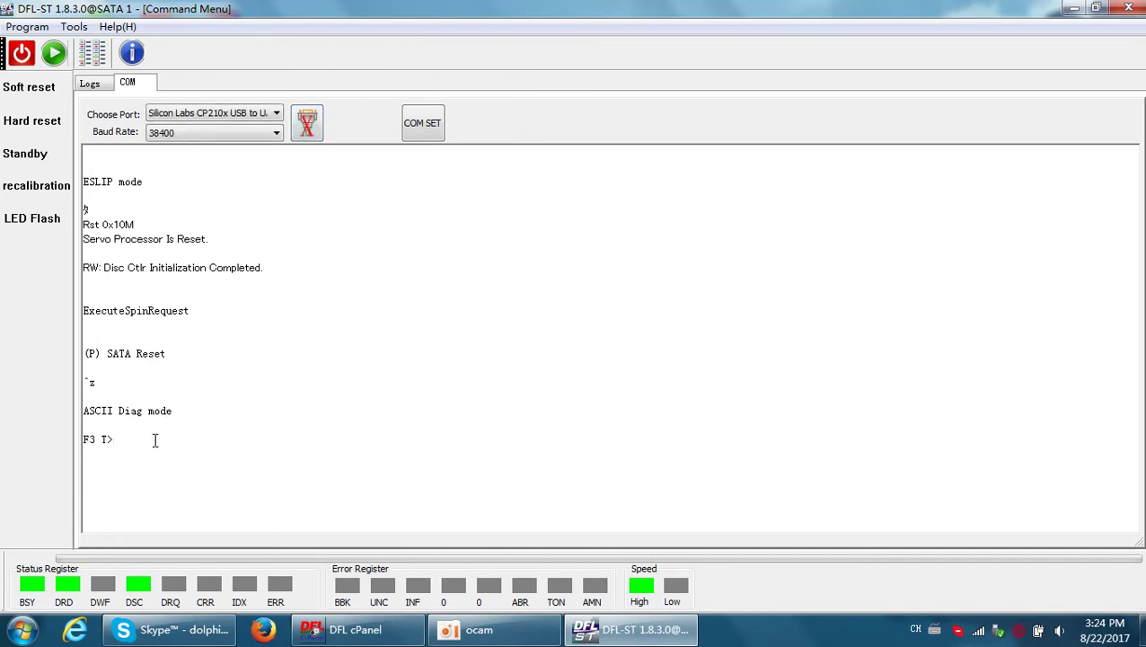
left_click(22, 54)
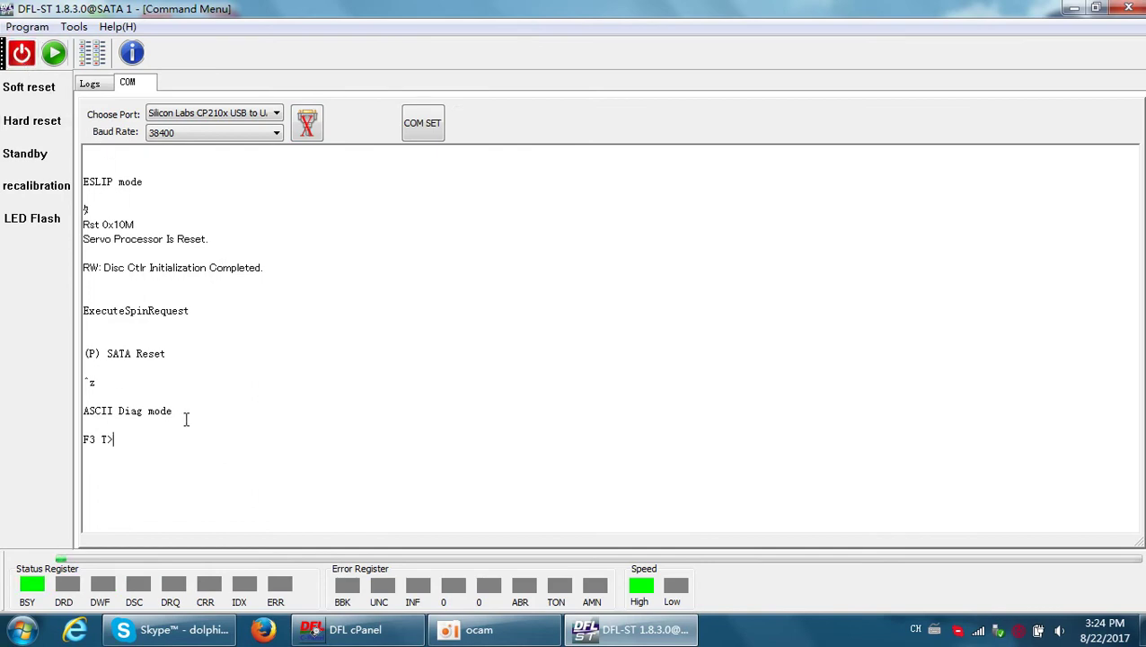
left_click(93, 54)
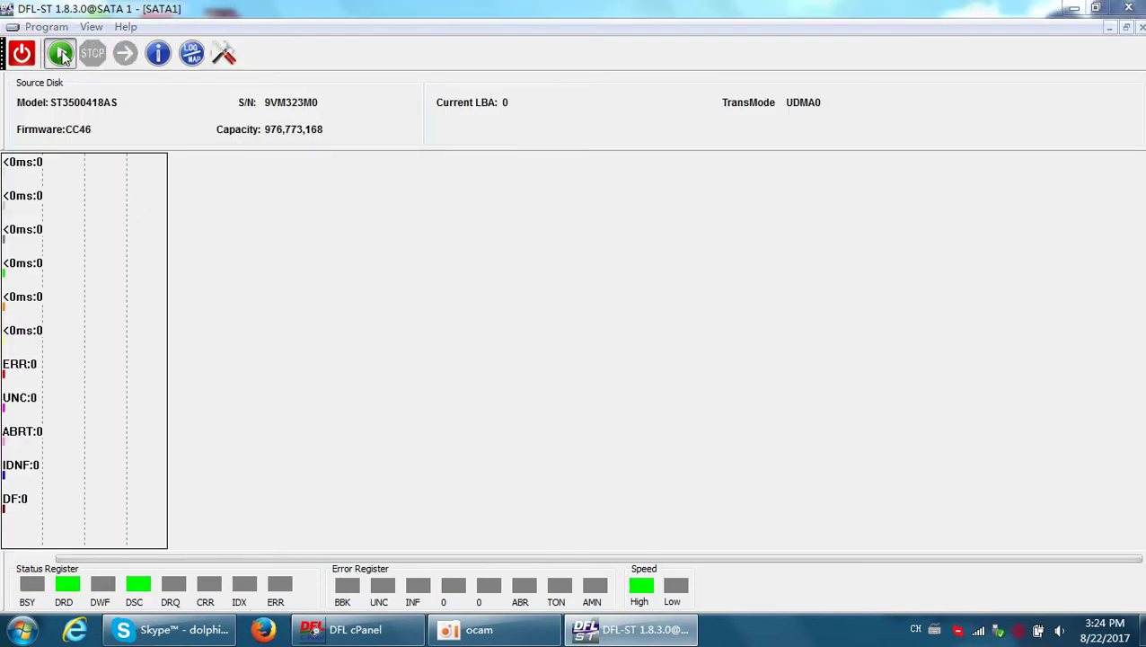
- Run a Read Verify scan on the drive with block size 256, and stop it after the first part of the disk
left_click(61, 56)
left_click(656, 527)
key("Return")
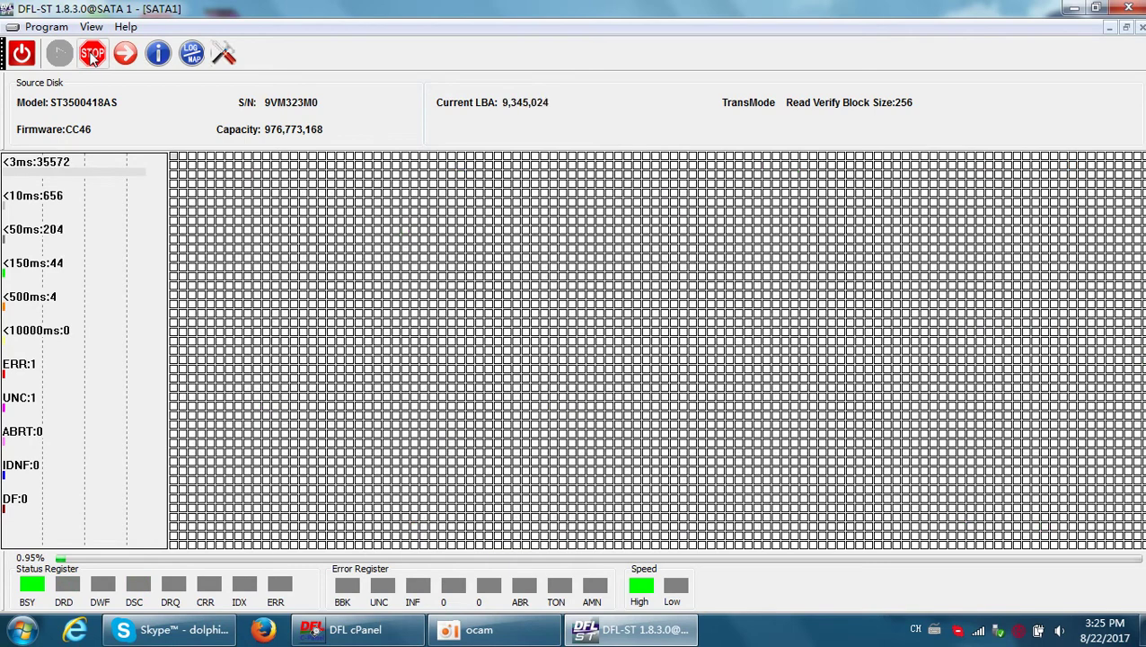
left_click(91, 54)
- Configure a Write scan with start LBA 0, R/W mode UDMA6 and scan log ScanLog1.log
left_click(223, 54)
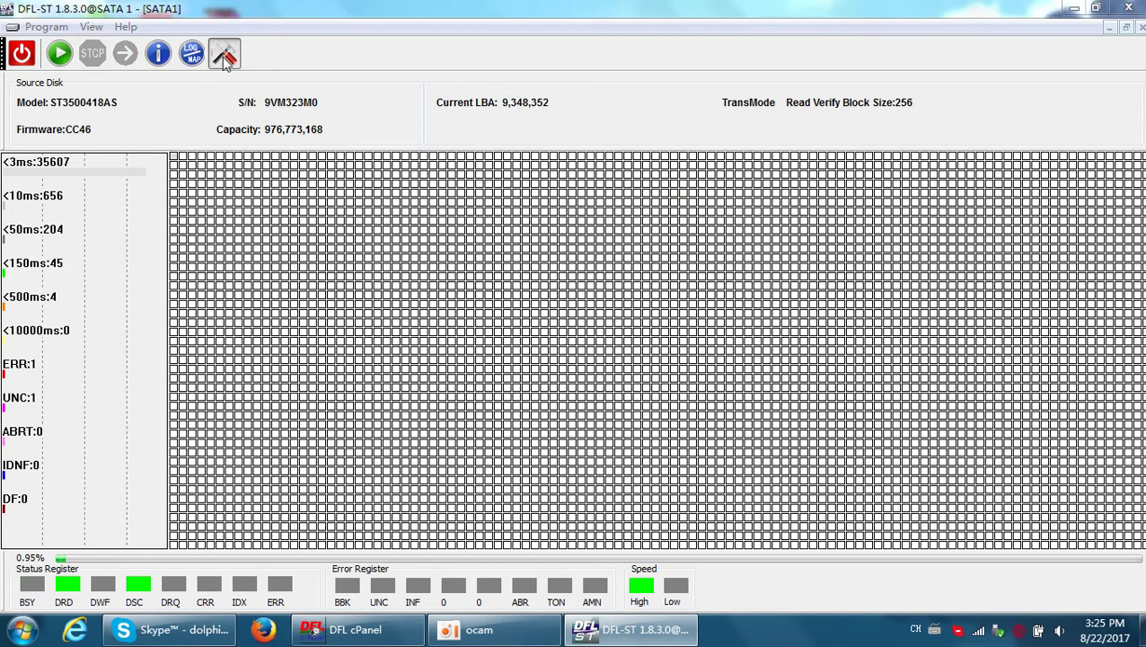
double_click(583, 143)
type("0")
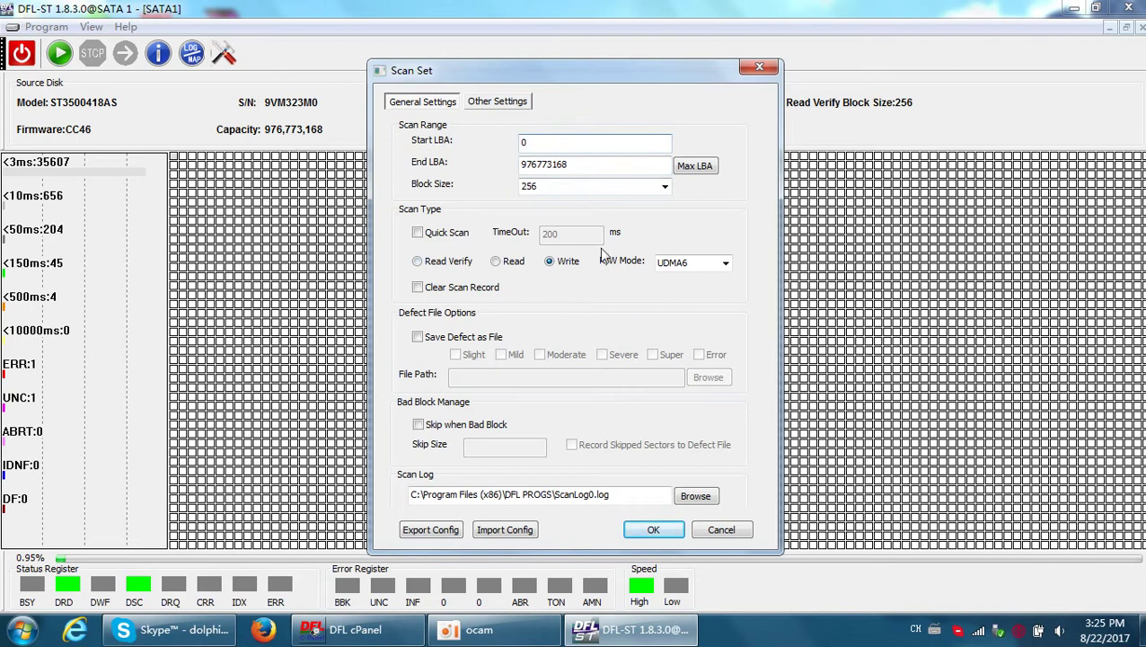
left_click(619, 498)
left_click(648, 527)
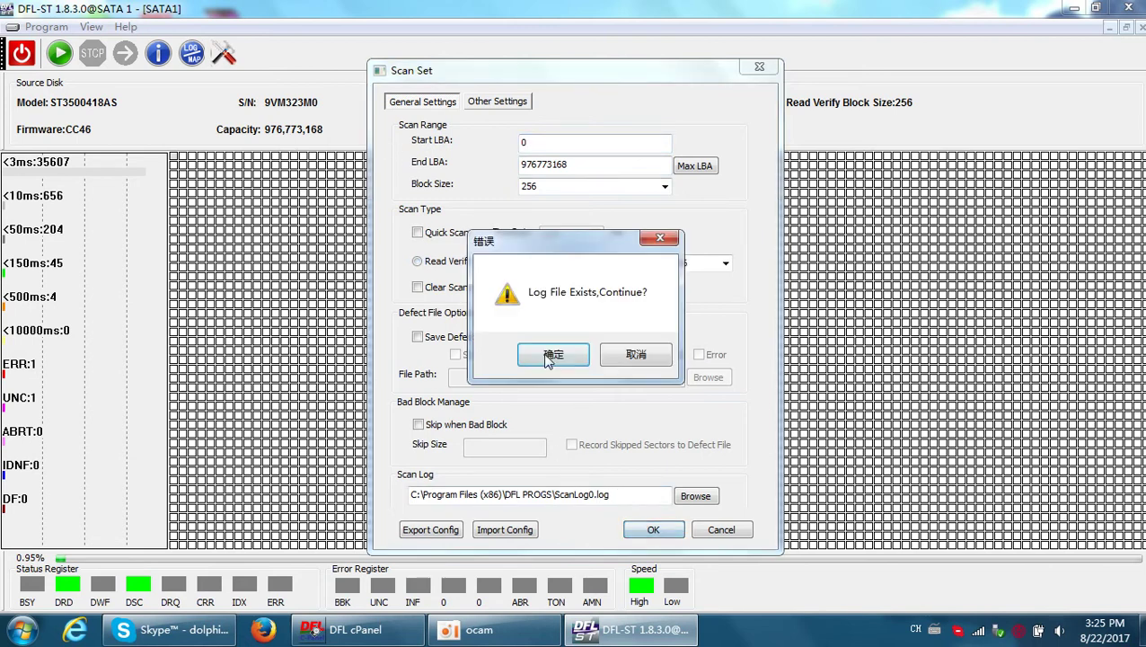
left_click(548, 356)
left_click(589, 346)
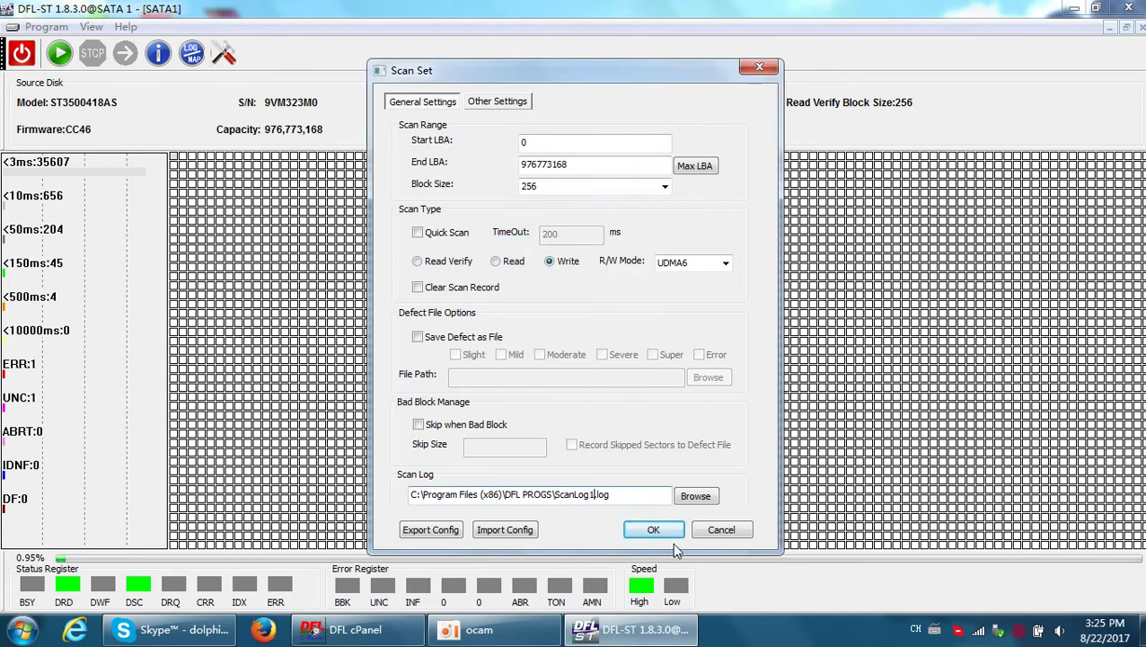
left_click(654, 530)
left_click(554, 357)
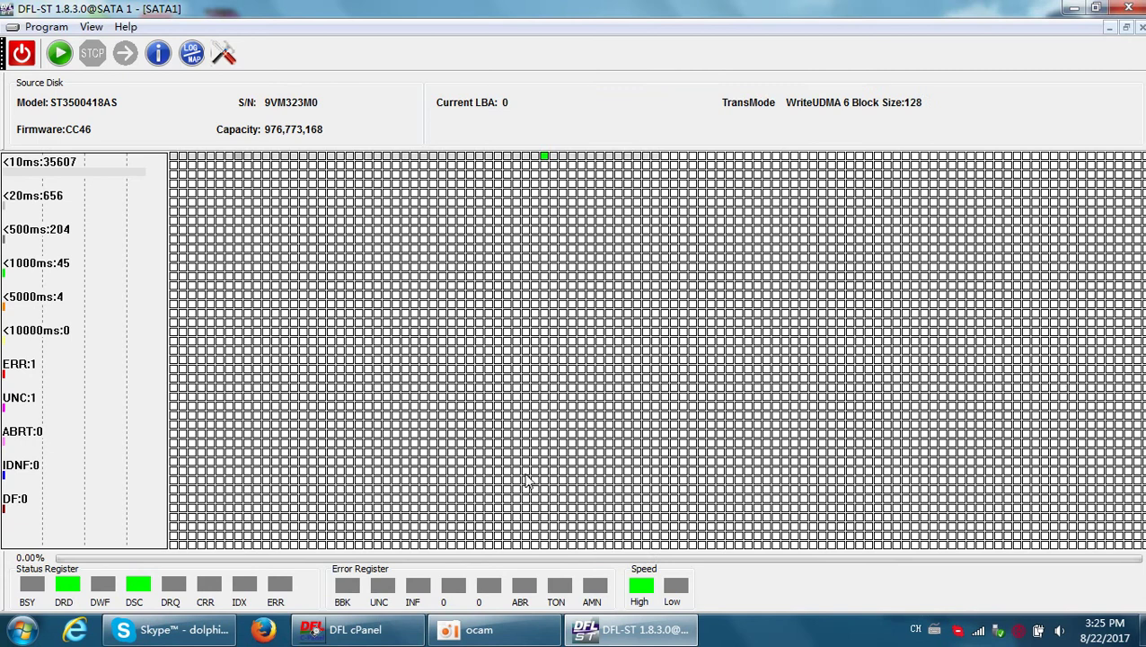
- Run the write scan over the first sectors, stop it and close the scan window
left_click(59, 56)
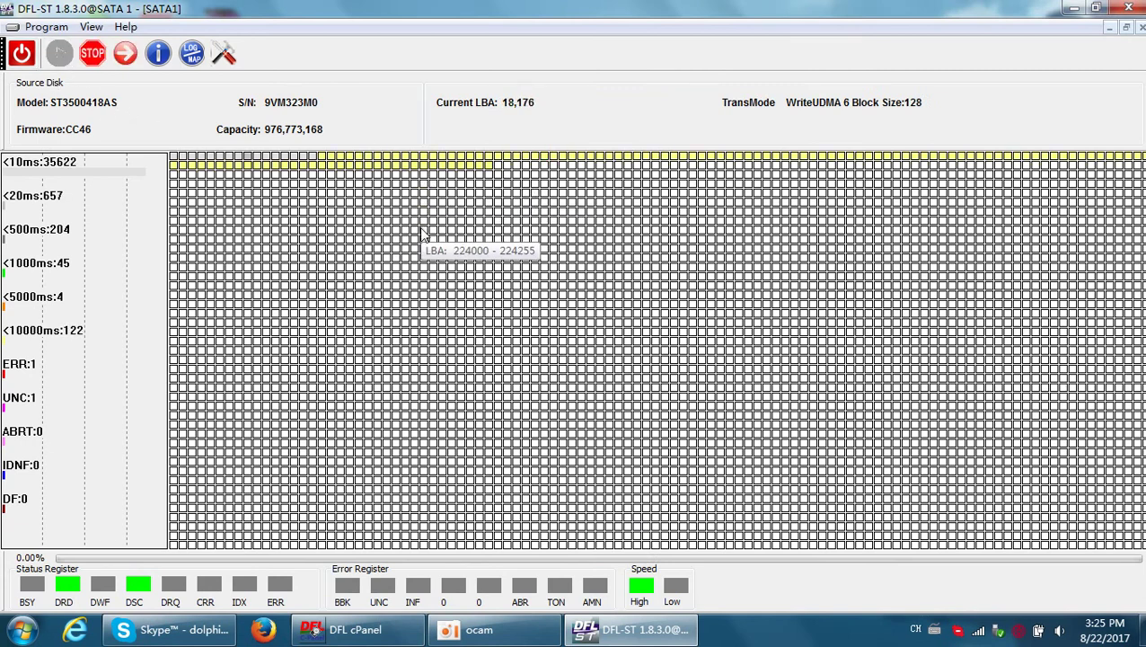
left_click(93, 55)
left_click(1141, 29)
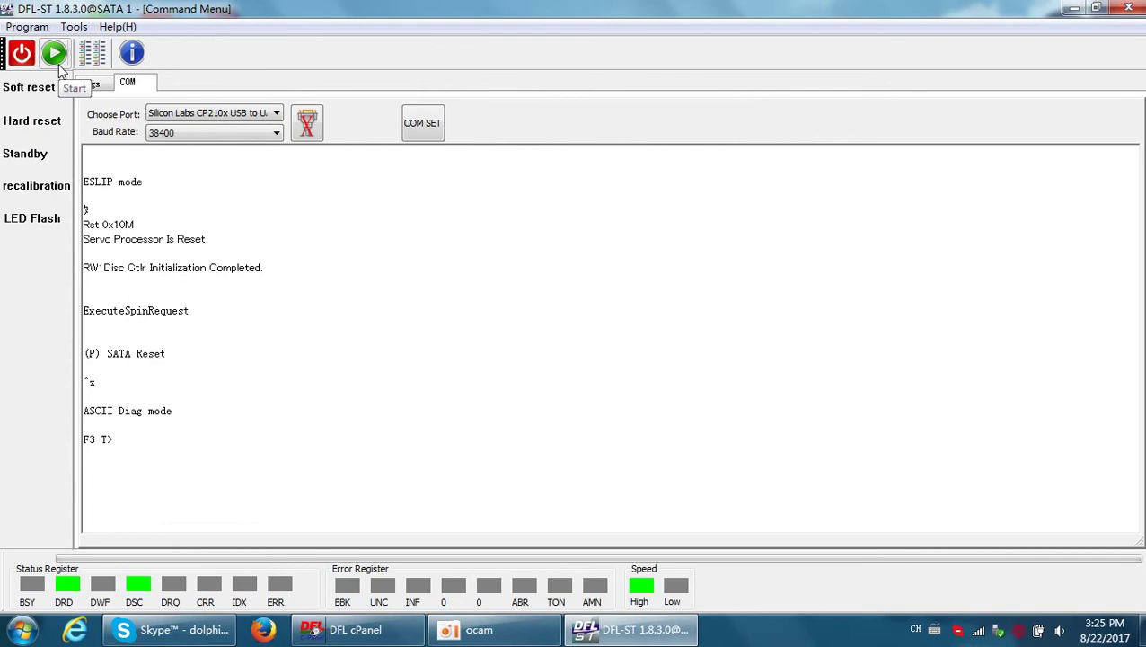
- Start the F3 utility for the drive, accepting the basic info with work directory D:\DFLTask
left_click(204, 339)
left_click(53, 54)
left_click(601, 309)
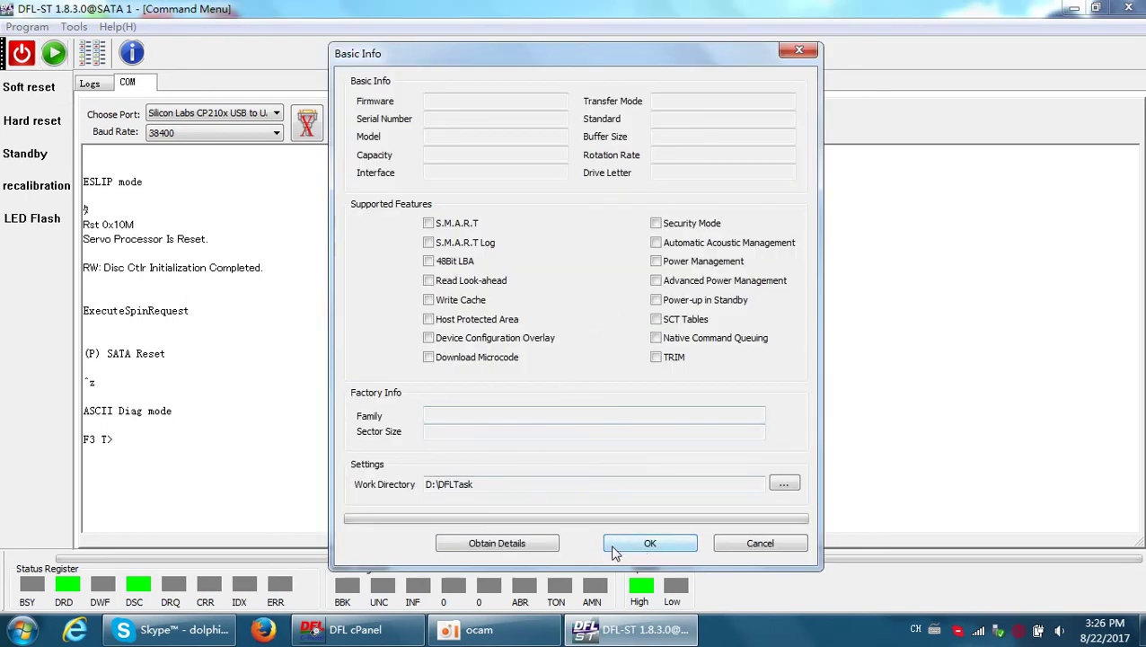
left_click(651, 544)
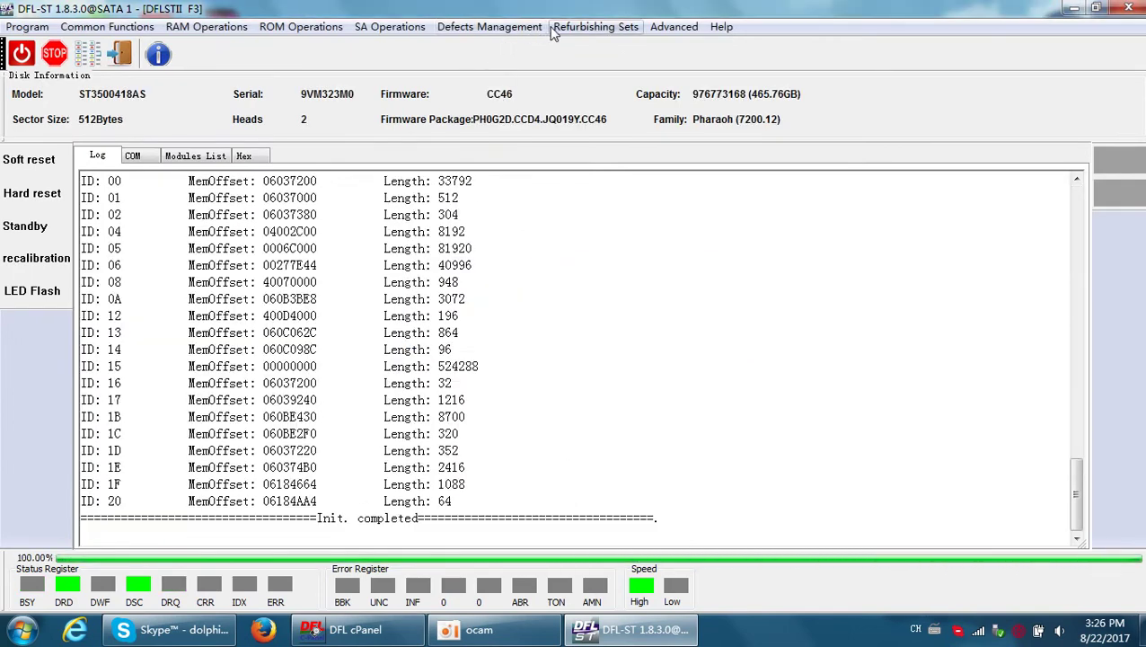
- Open the COM online scan from the defect management functions and review its scan options and head defect statistics
left_click(518, 27)
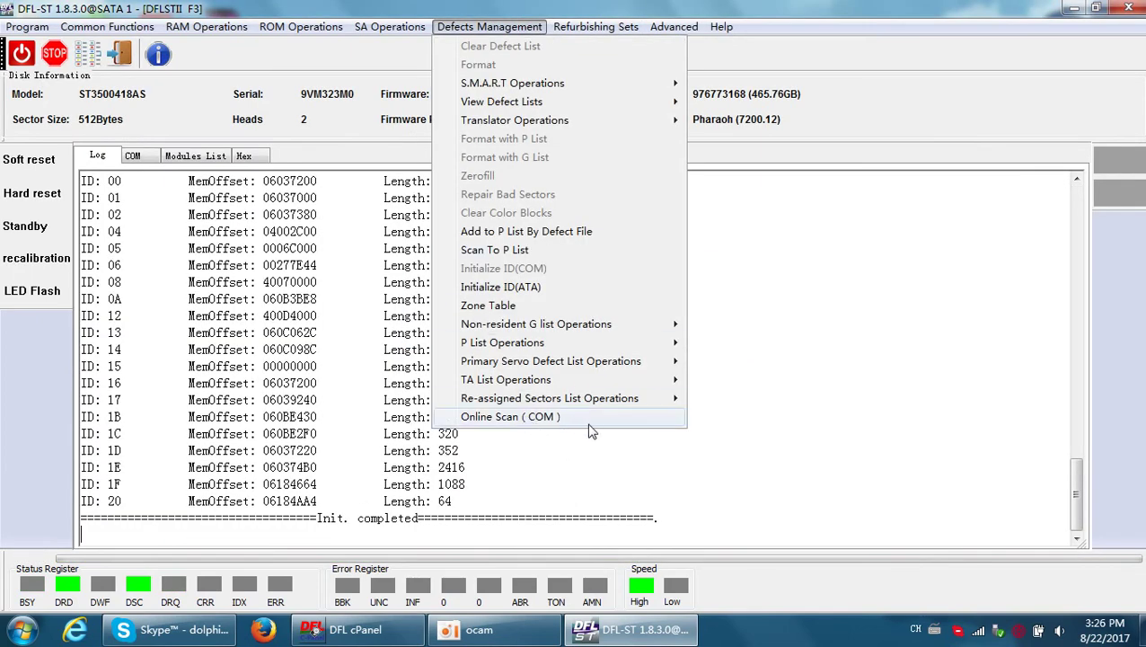
left_click(556, 421)
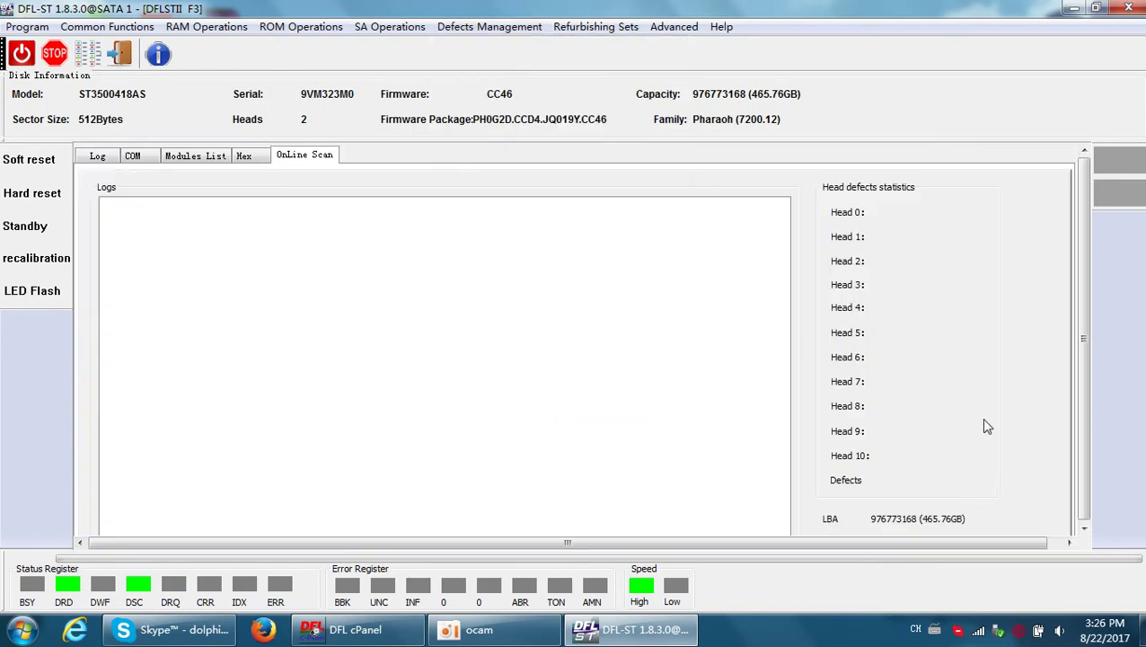
double_click(934, 13)
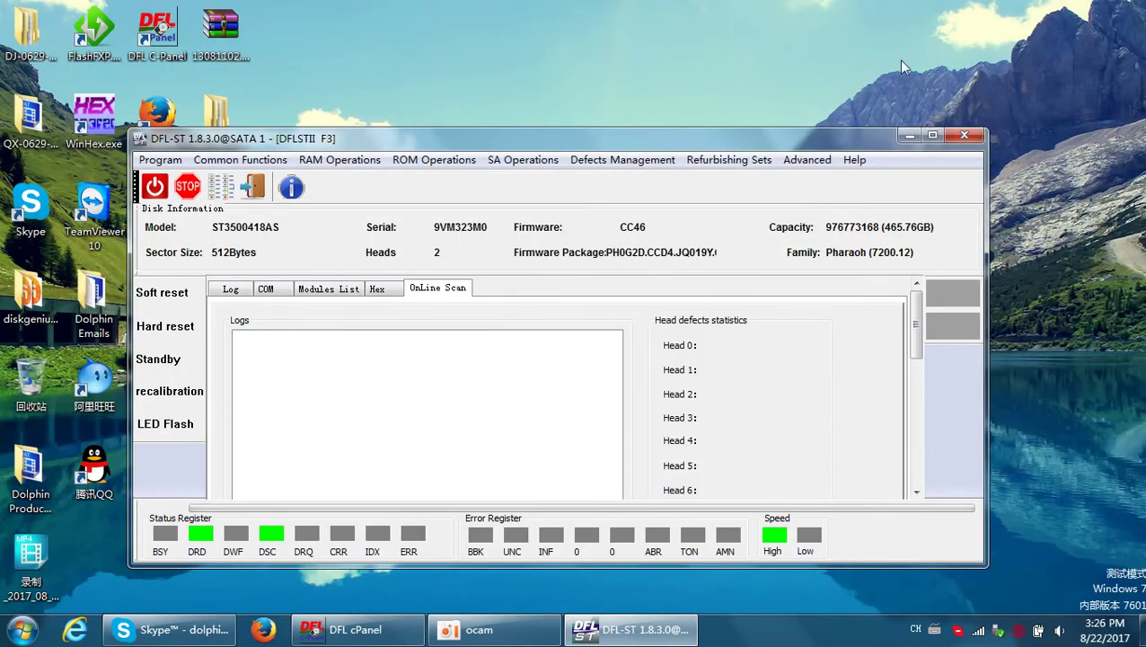
double_click(866, 140)
left_click_drag(1087, 307, 1087, 418)
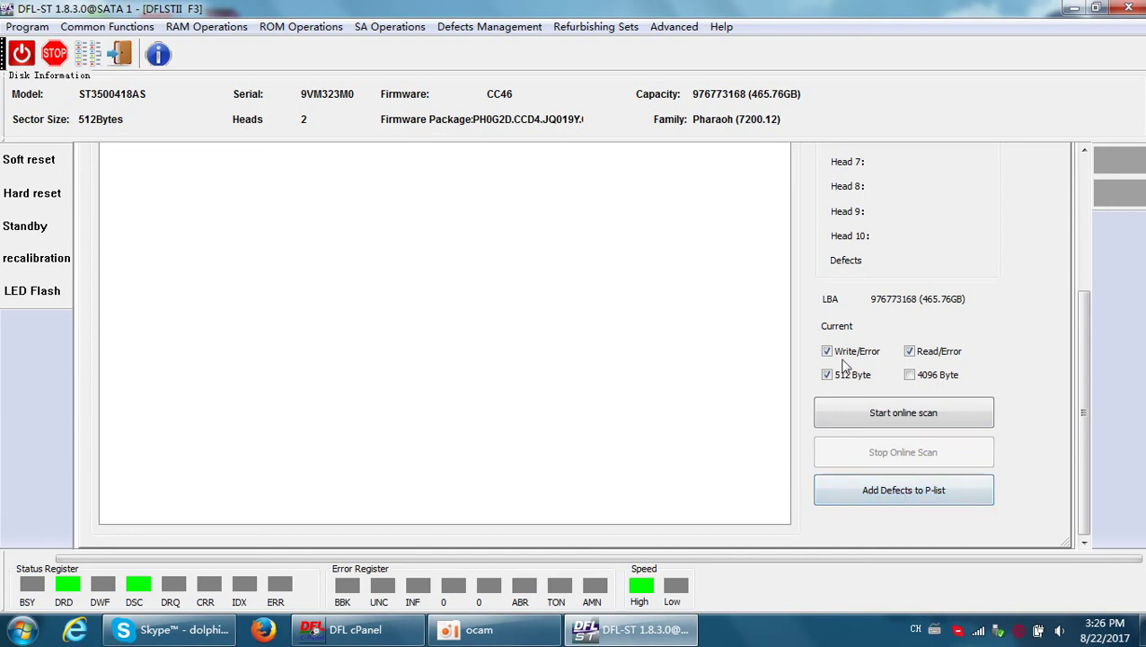
left_click_drag(1083, 324, 1078, 193)
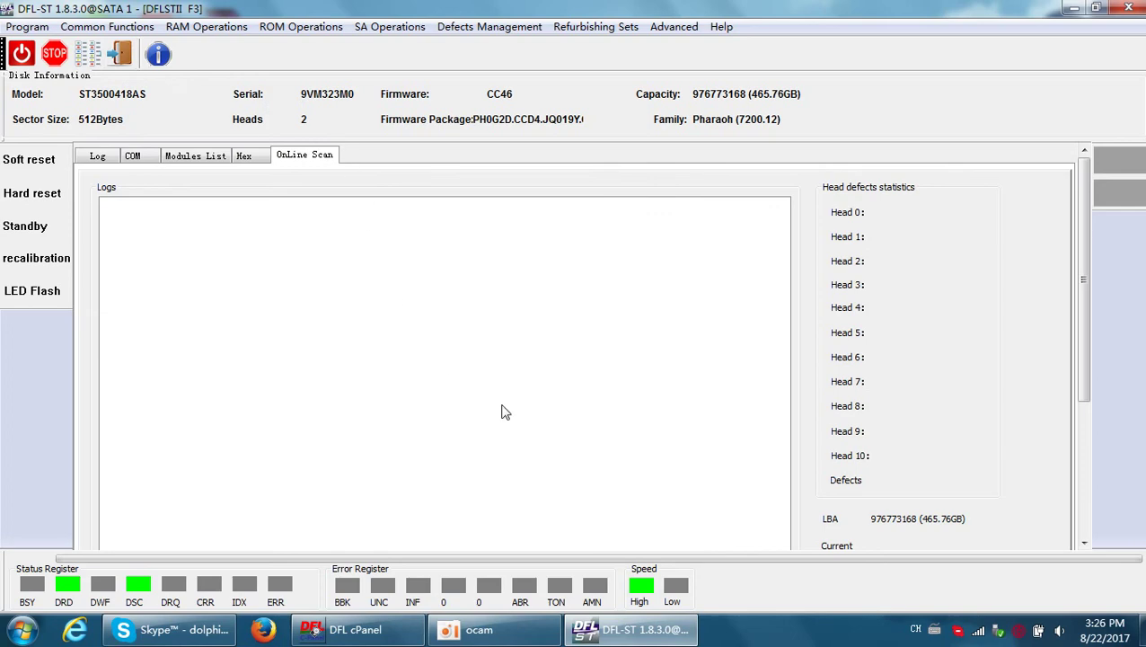
left_click_drag(1080, 296, 1076, 241)
- Review the main log back to its beginning, where the drive and firmware details are listed
left_click(82, 157)
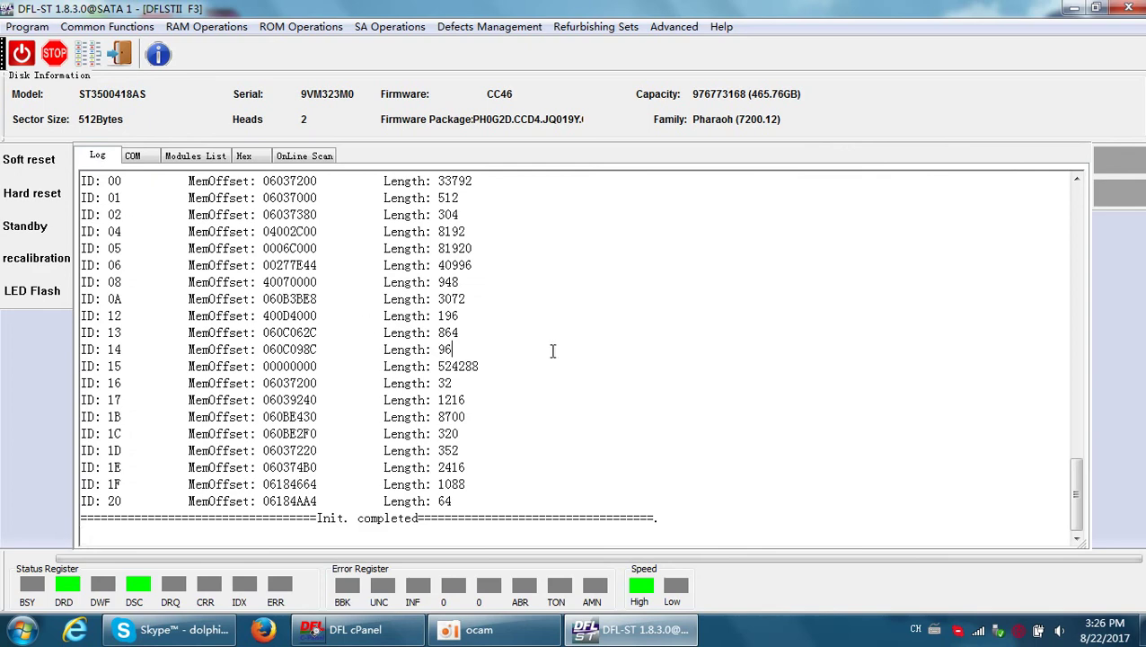
scroll(553, 350, "up", 15)
scroll(482, 391, "up", 10)
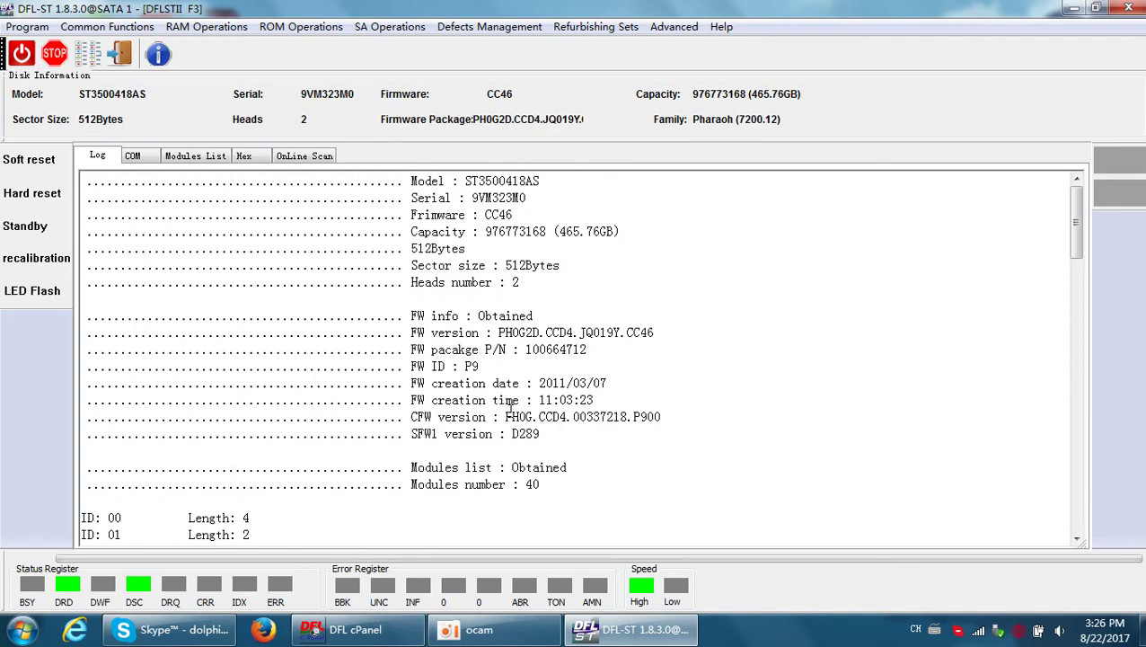